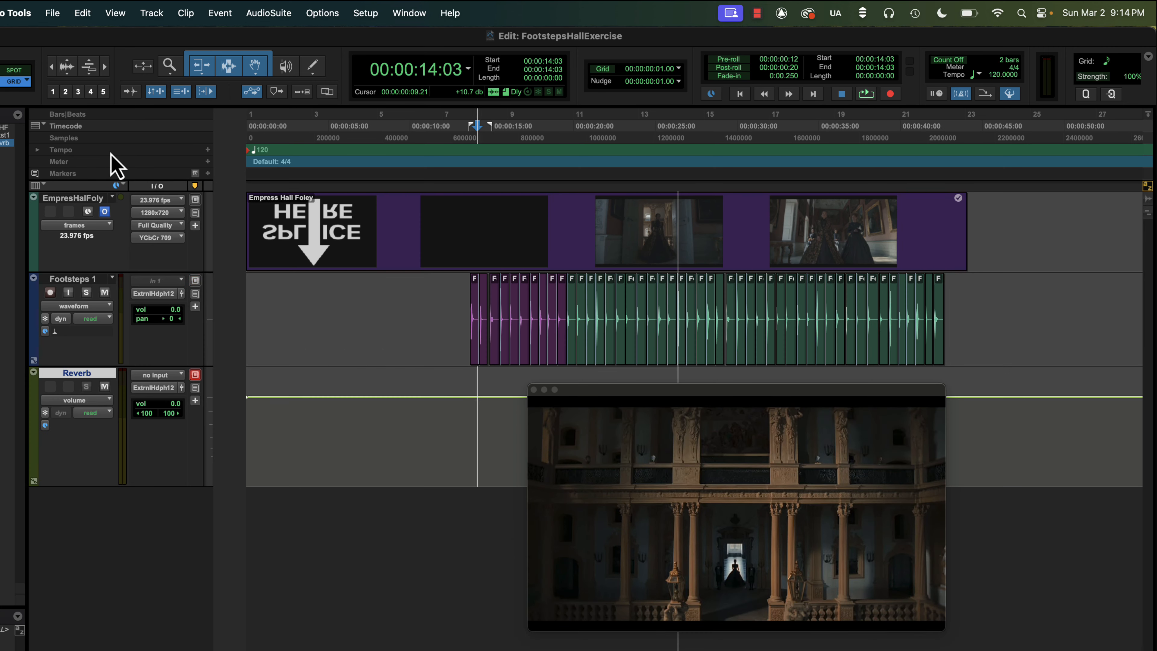
# - Show the inserts column and add the stereo D-Verb as a multichannel plugin on the Reverb track
pyautogui.click(40, 188)
pyautogui.click(27, 230)
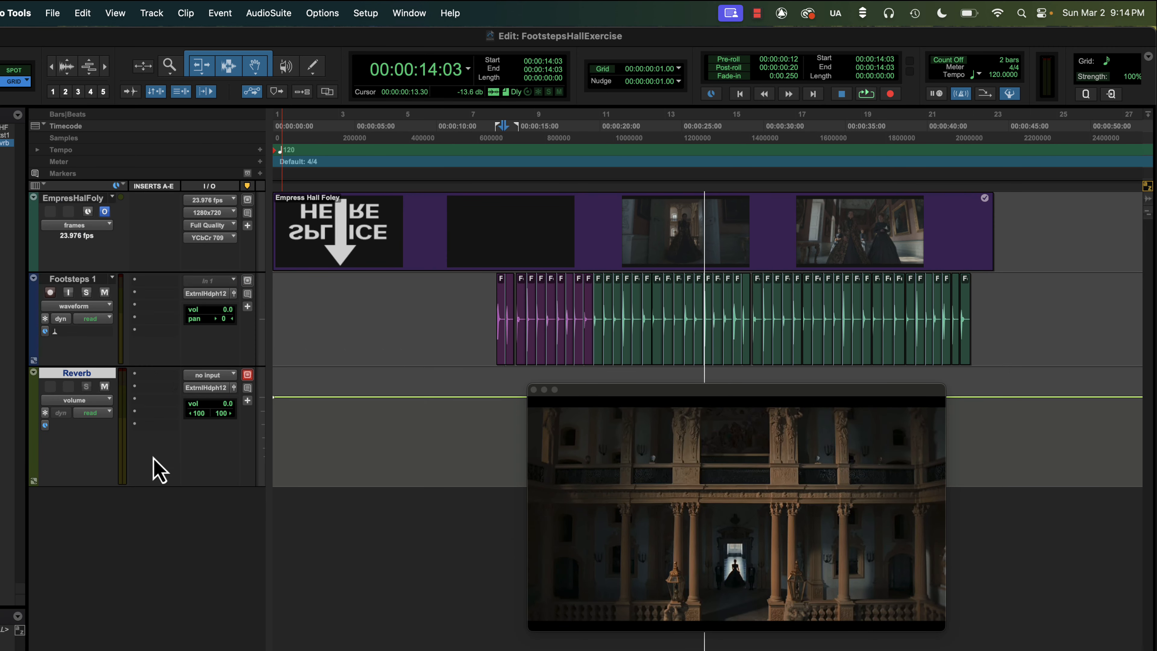
pyautogui.click(155, 376)
pyautogui.moveTo(200, 376)
pyautogui.moveTo(319, 92)
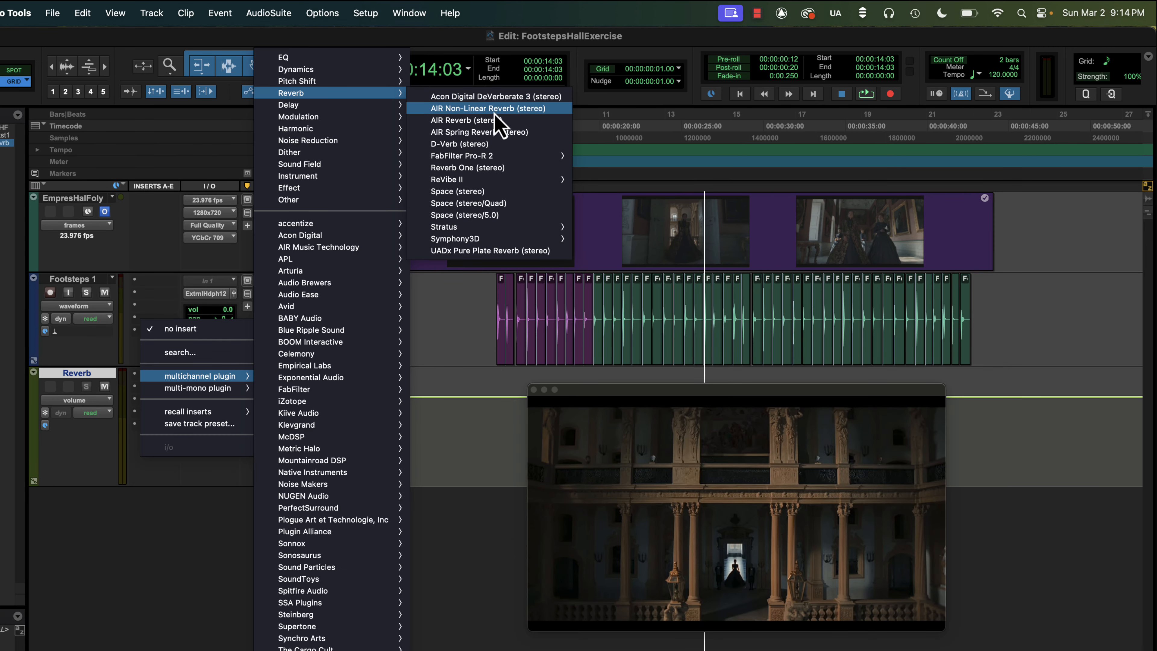
pyautogui.click(493, 145)
pyautogui.moveTo(589, 207); pyautogui.dragTo(642, 145)
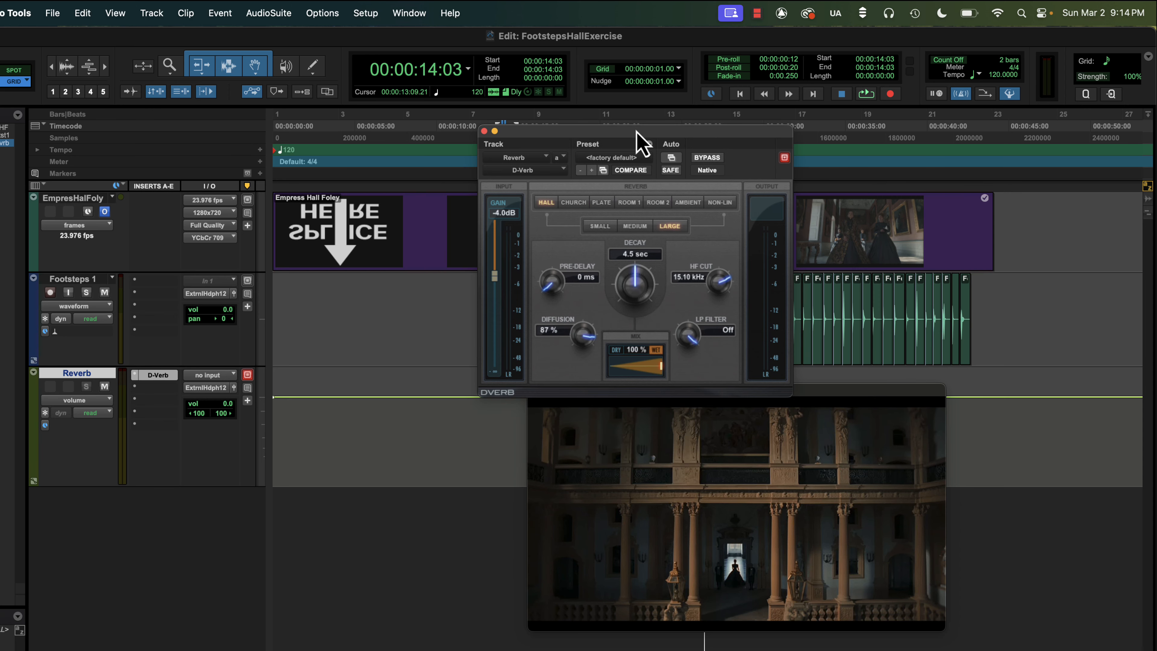
# - Enable automation for all D-Verb parameters, from Master Bypass through LP Filter, and close the plugin window
pyautogui.click(673, 159)
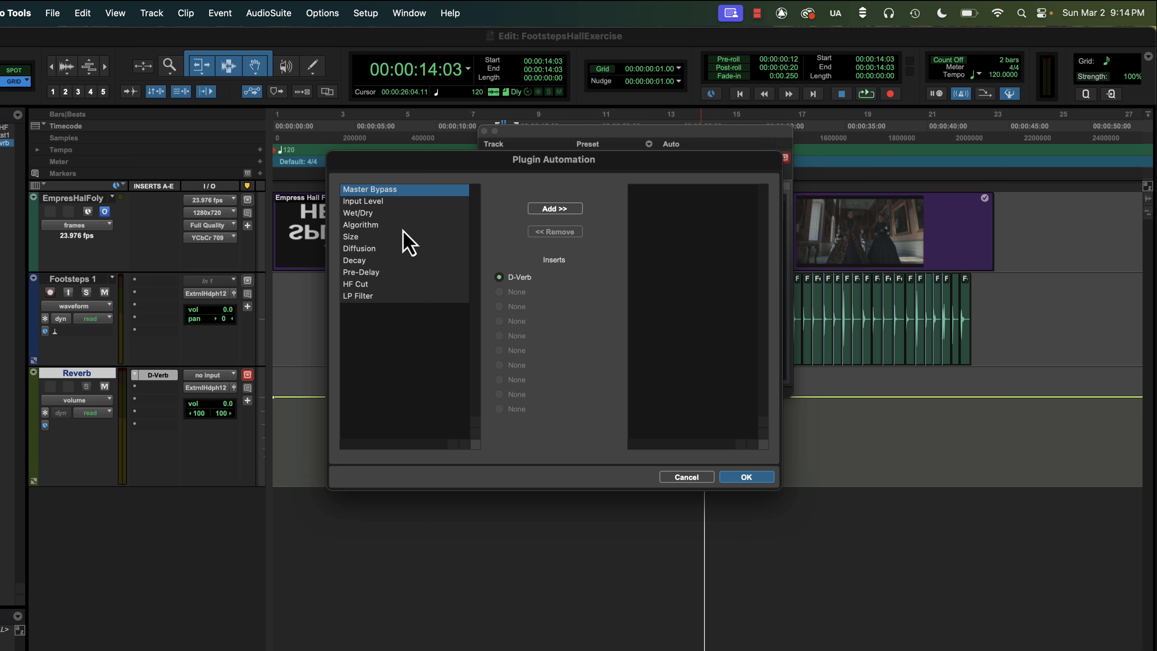
pyautogui.keyDown('shift'); pyautogui.click(393, 295); pyautogui.keyUp('shift')
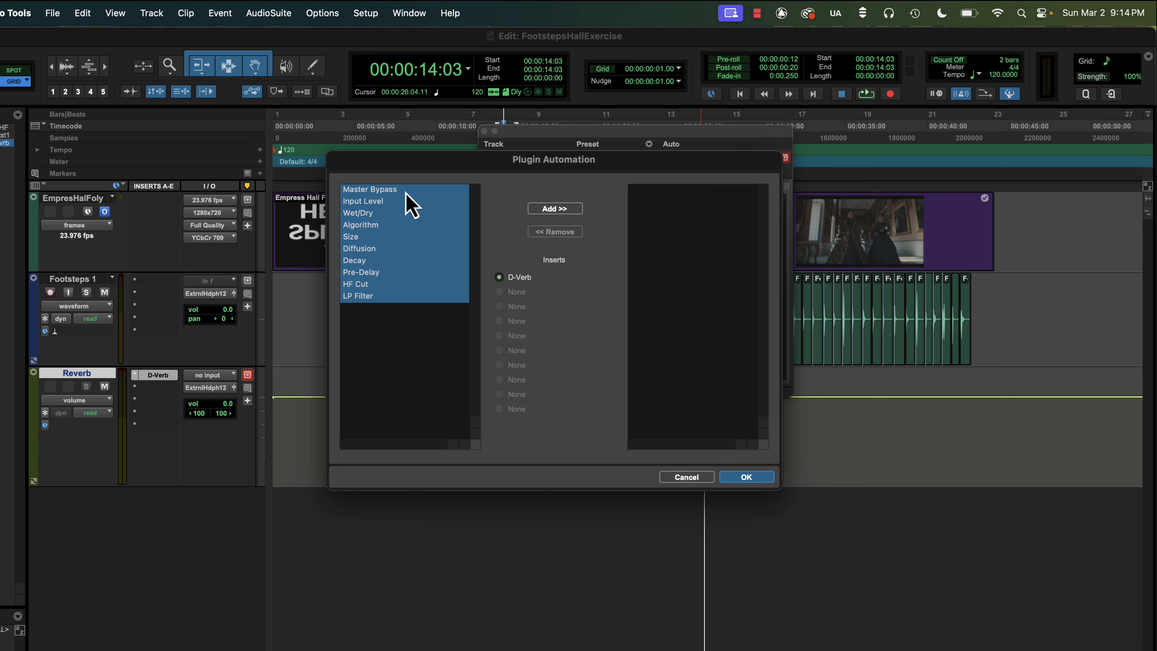
pyautogui.click(572, 209)
pyautogui.click(742, 477)
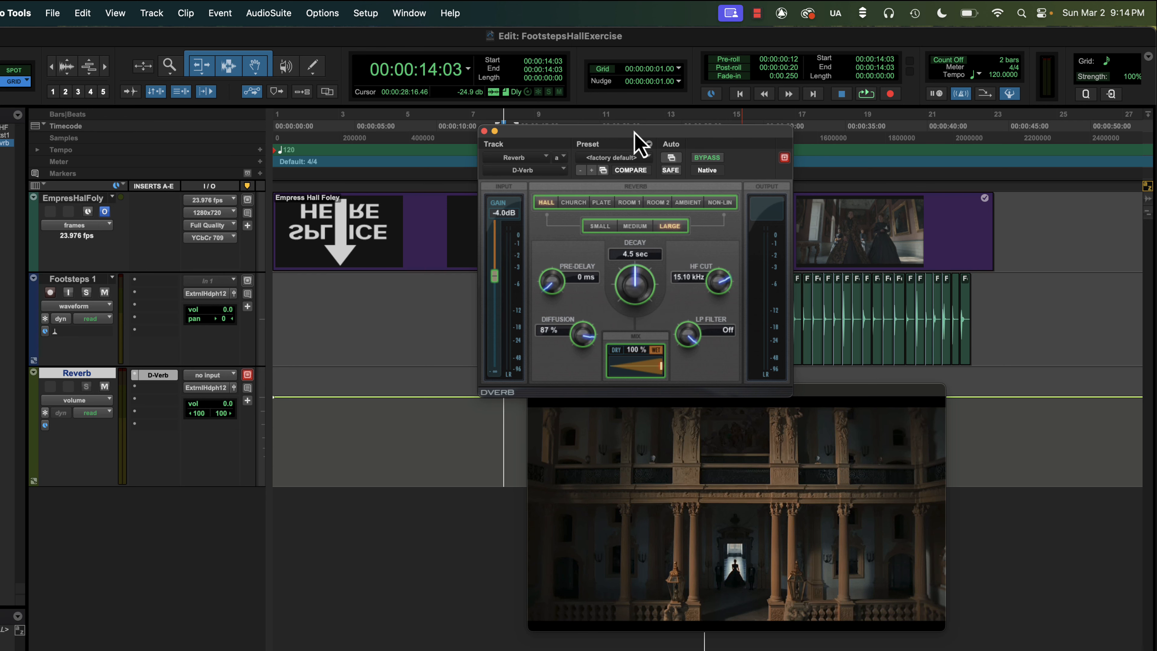
pyautogui.moveTo(635, 132); pyautogui.dragTo(423, 385)
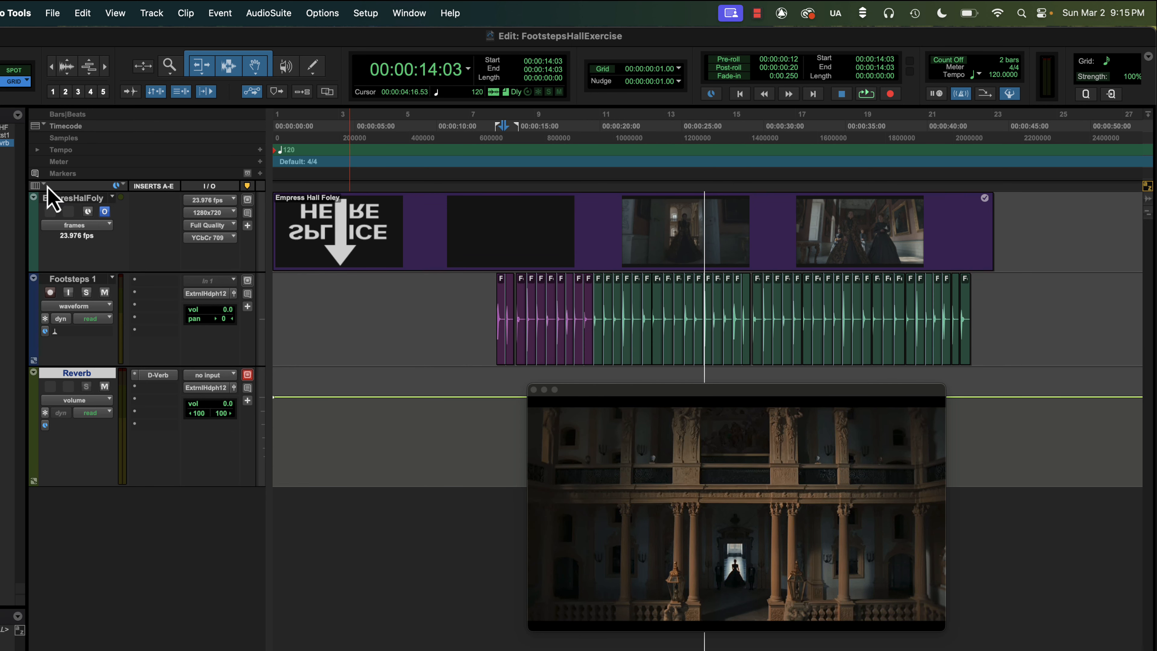
# - Show the sends column and route a send from Footsteps 1 to the stereo Reverb track
pyautogui.click(45, 186)
pyautogui.click(19, 271)
pyautogui.click(238, 457)
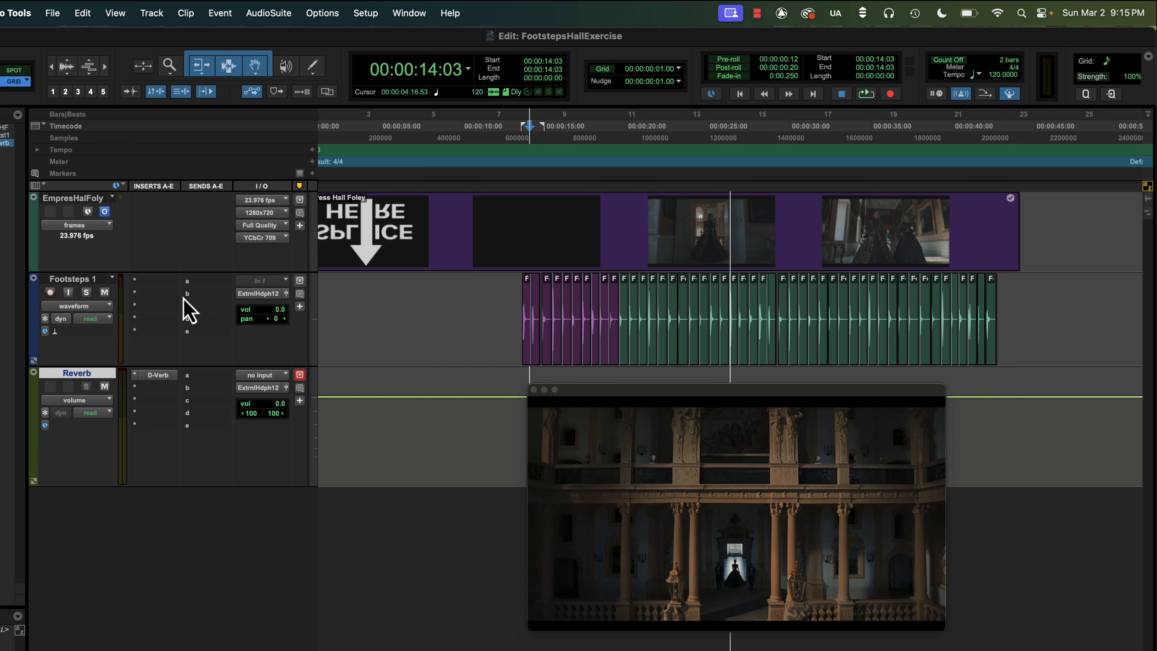
pyautogui.click(212, 292)
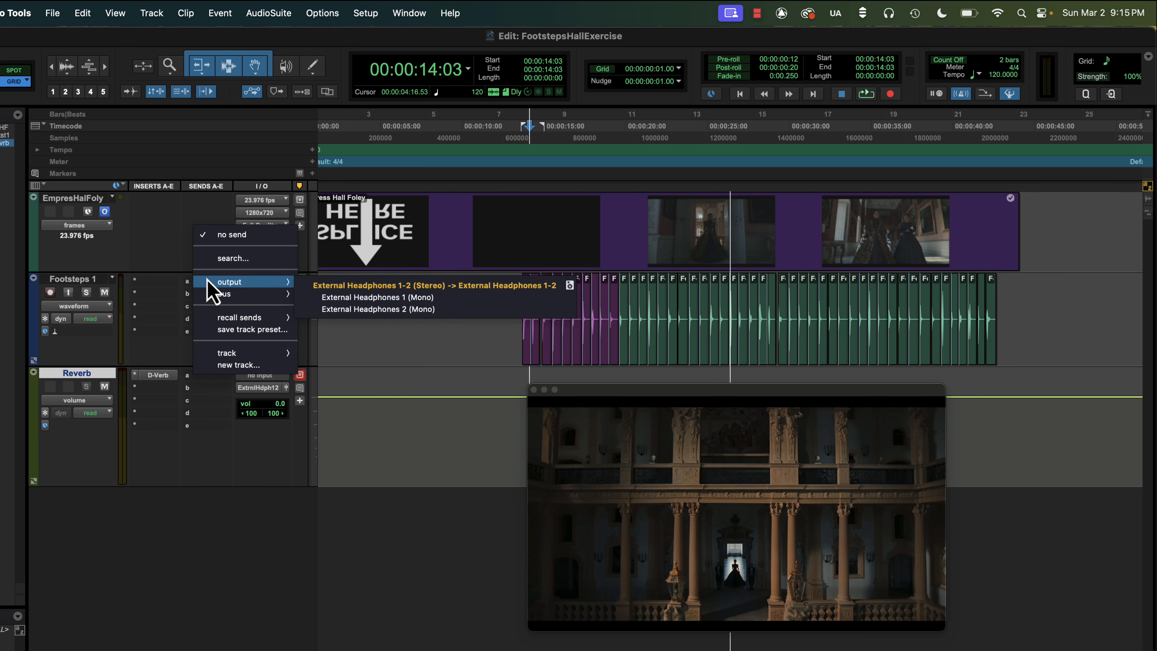
pyautogui.moveTo(271, 354)
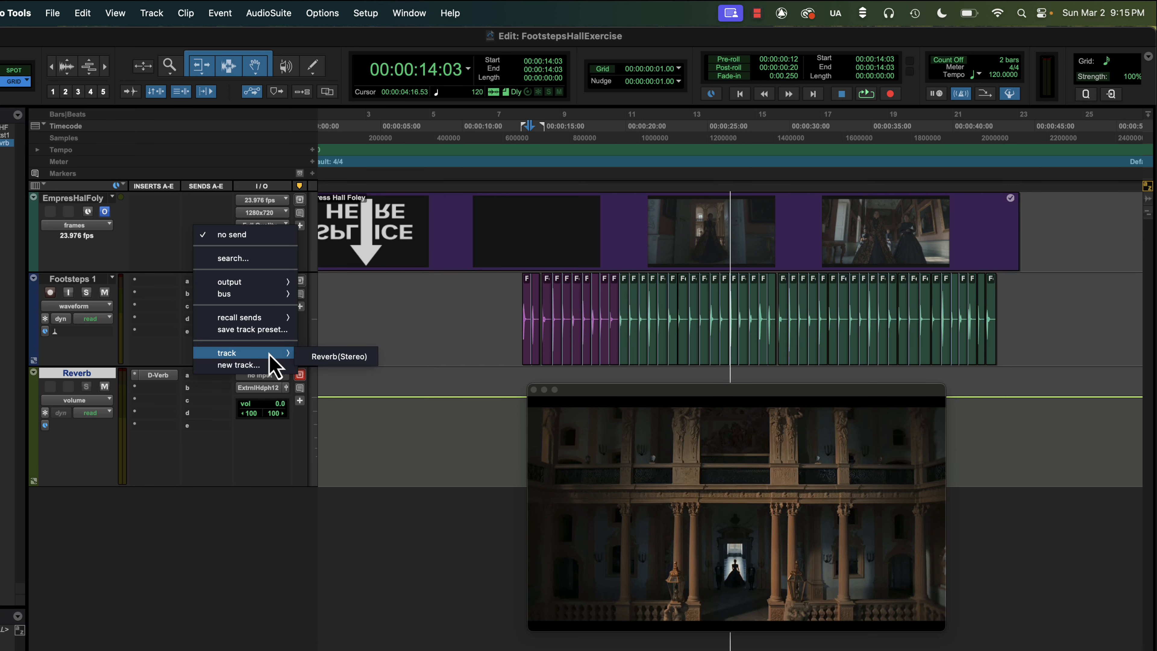
pyautogui.click(320, 356)
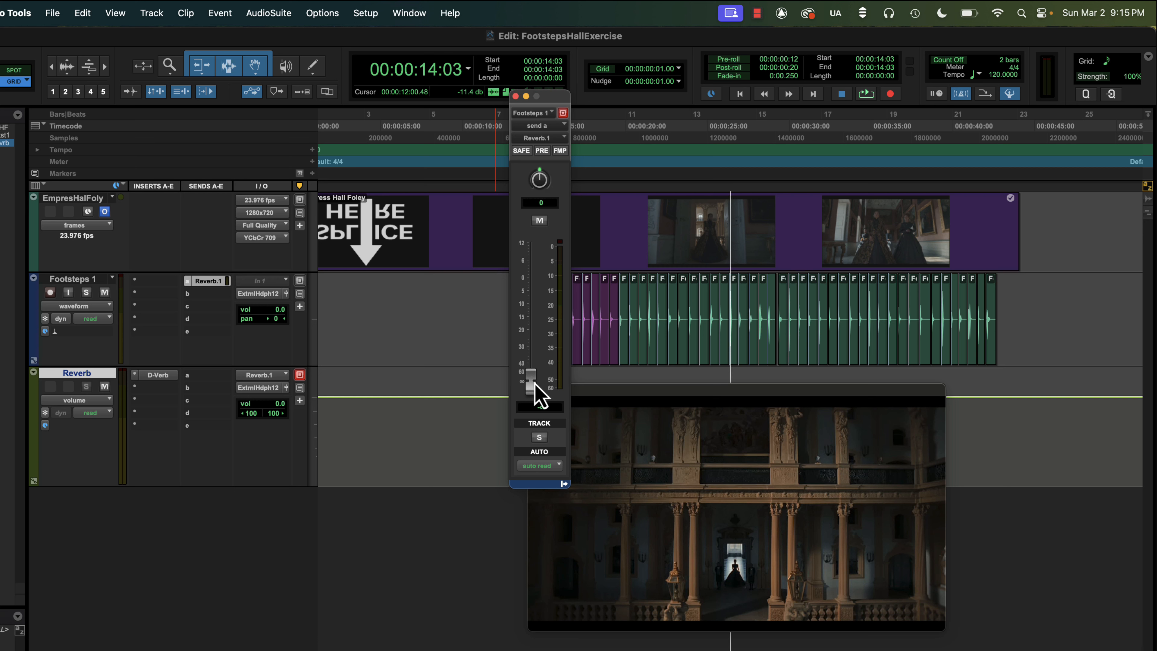
# - Try raising the Footsteps 1 send level to Reverb while a few footstep clips loop
pyautogui.moveTo(535, 382); pyautogui.dragTo(530, 304)
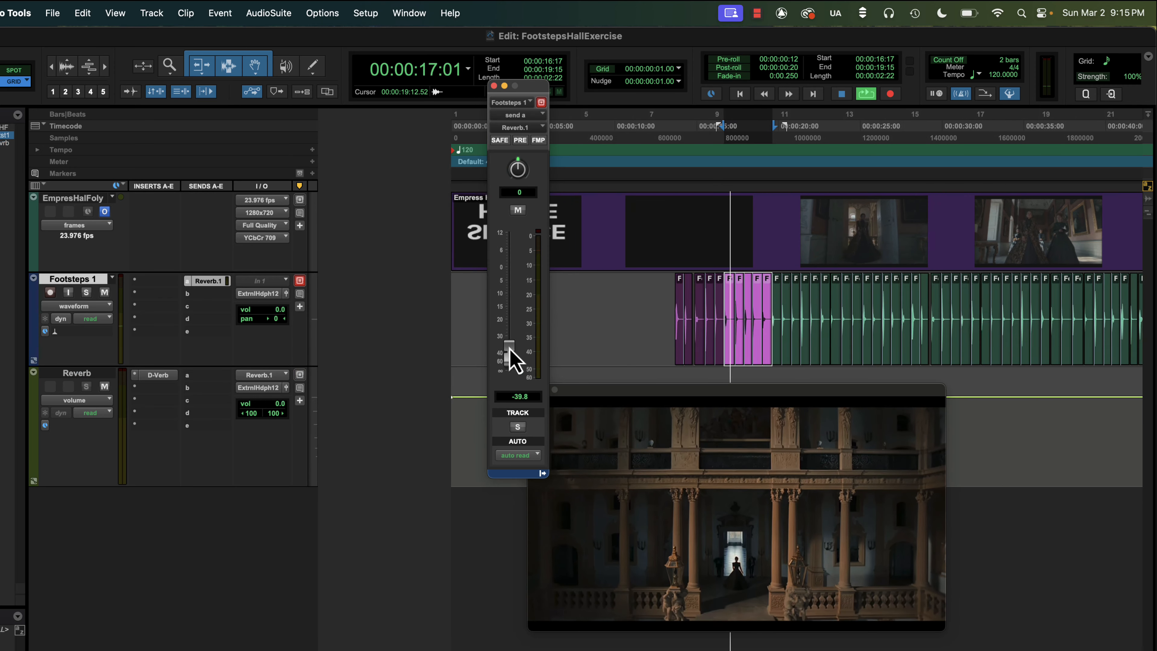
pyautogui.moveTo(512, 355); pyautogui.dragTo(519, 285)
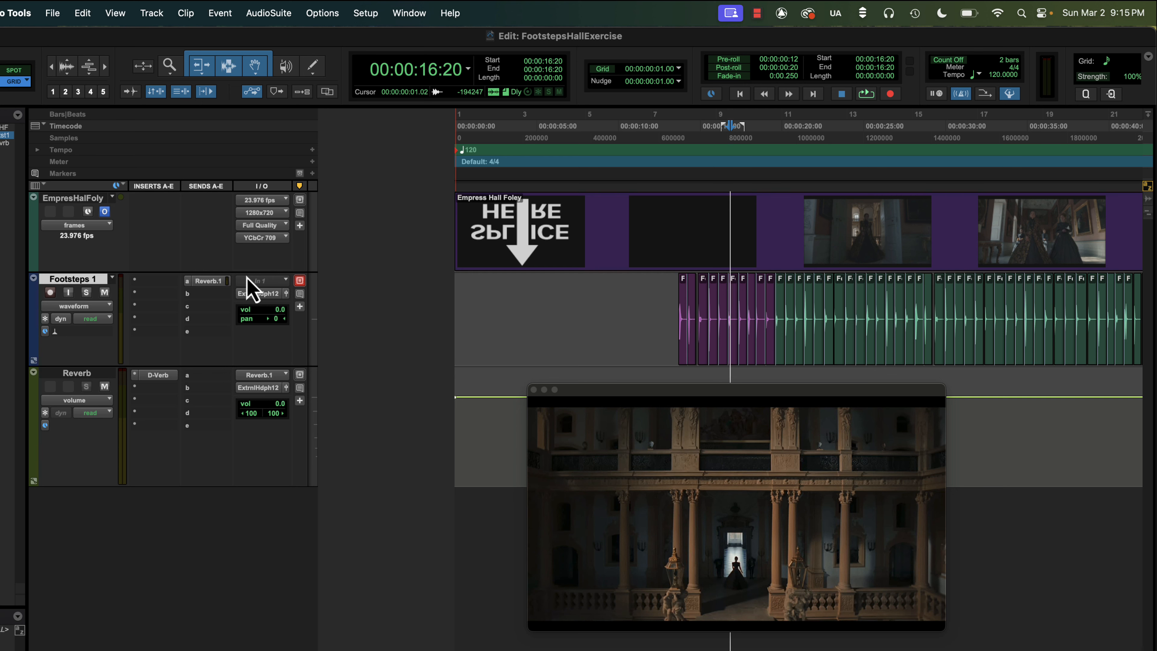
# - Insert the mono FabFilter Pro-Q 3 equalizer on the Footsteps 1 track
pyautogui.click(151, 292)
pyautogui.moveTo(191, 282)
pyautogui.moveTo(291, 92)
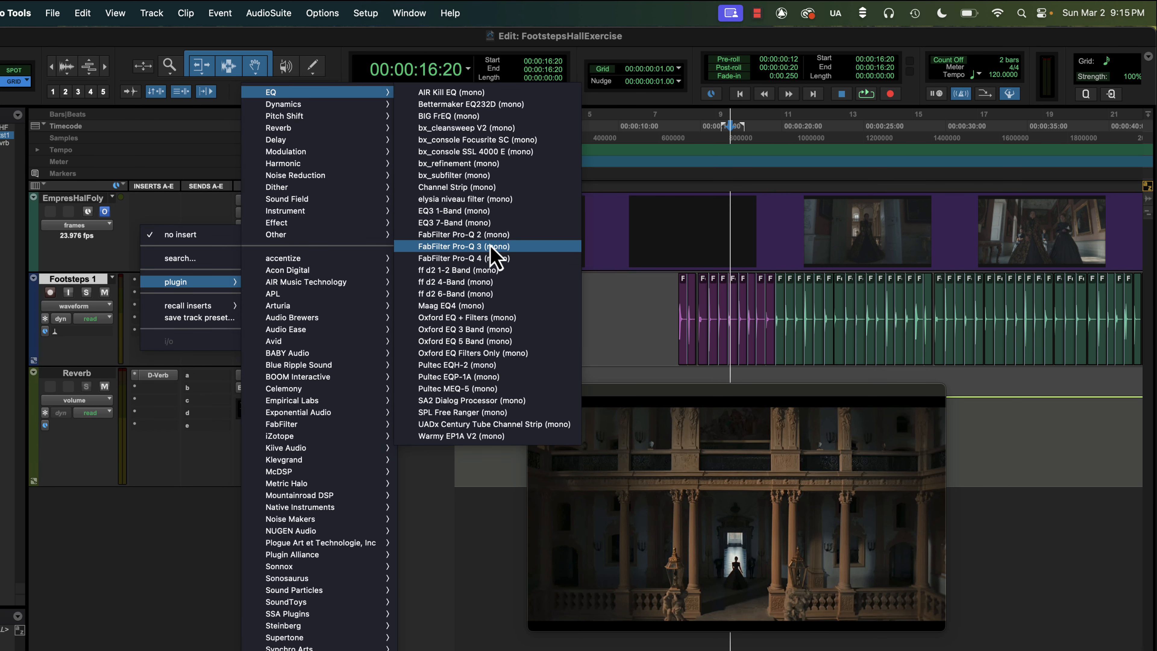
pyautogui.click(462, 246)
pyautogui.moveTo(528, 351); pyautogui.dragTo(605, 207)
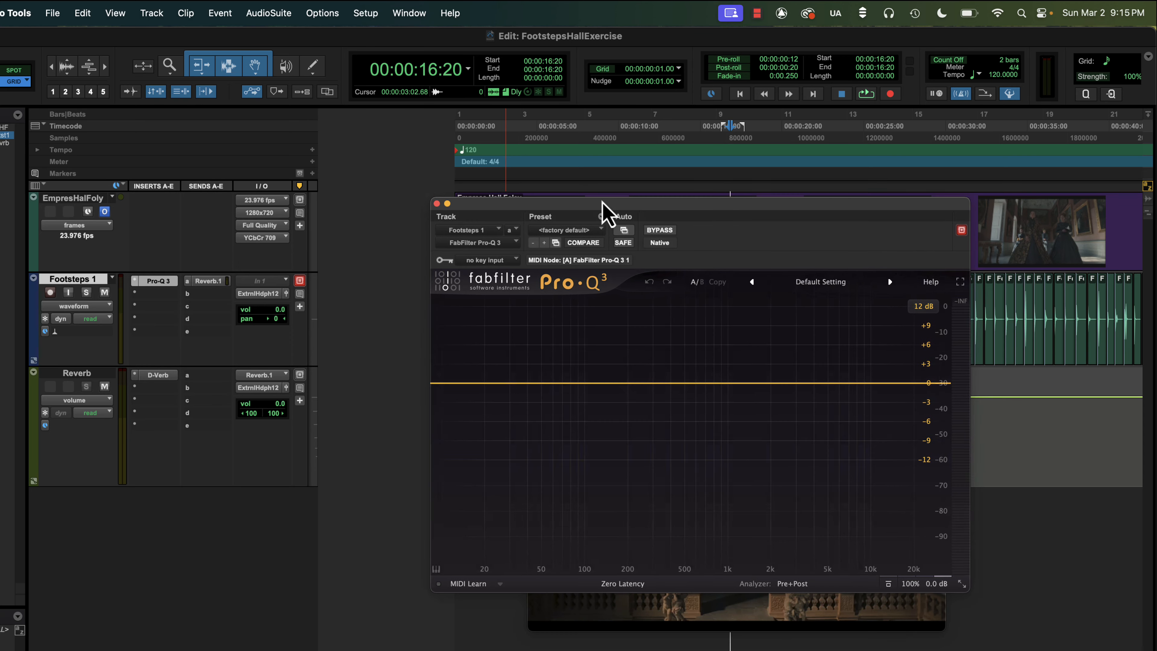
# - Enable automation for all Pro-Q 3 parameters and close the plugin window
pyautogui.click(626, 230)
pyautogui.click(400, 191)
pyautogui.press('super+a')
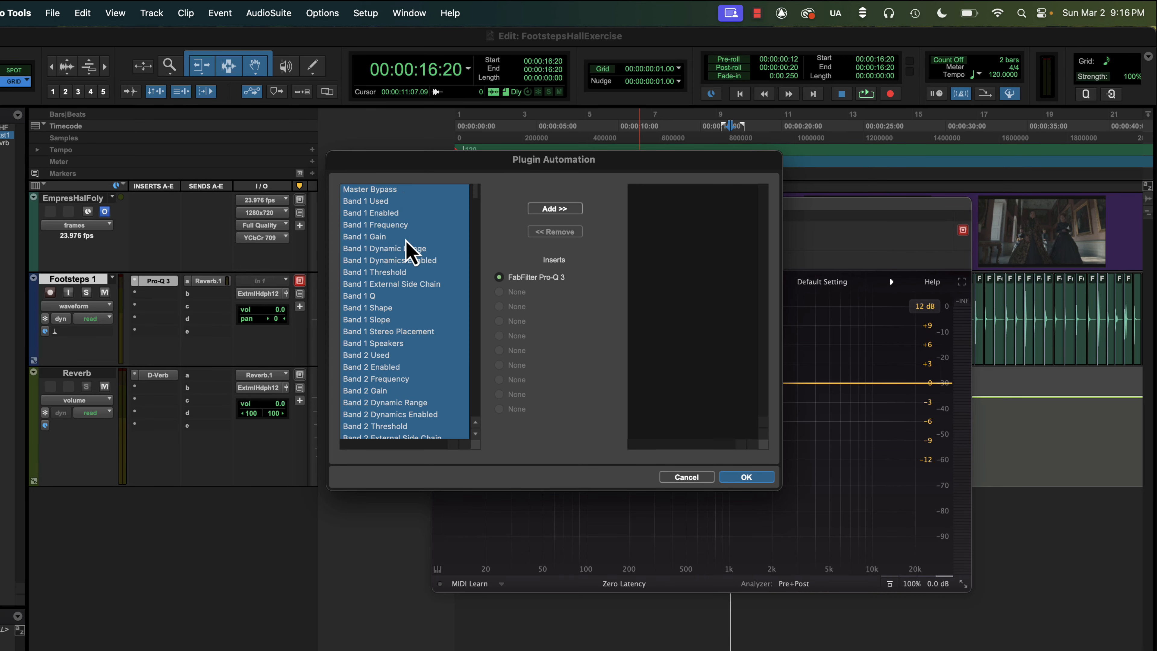
pyautogui.scroll(-20, 402, 253)
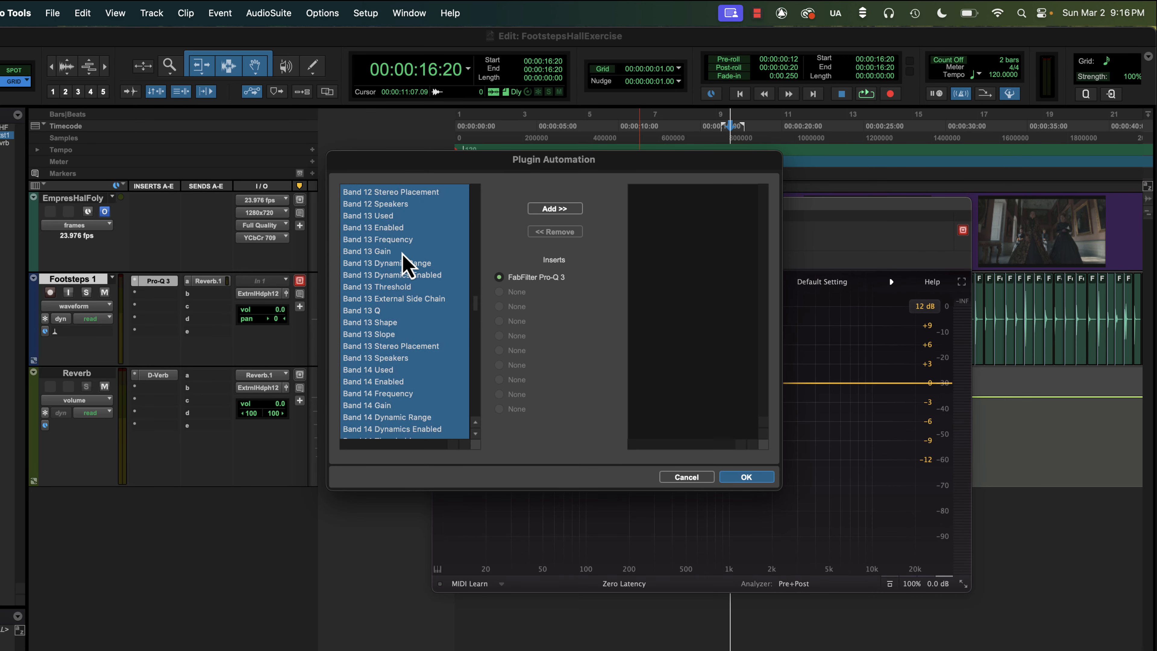
pyautogui.click(569, 210)
pyautogui.click(747, 477)
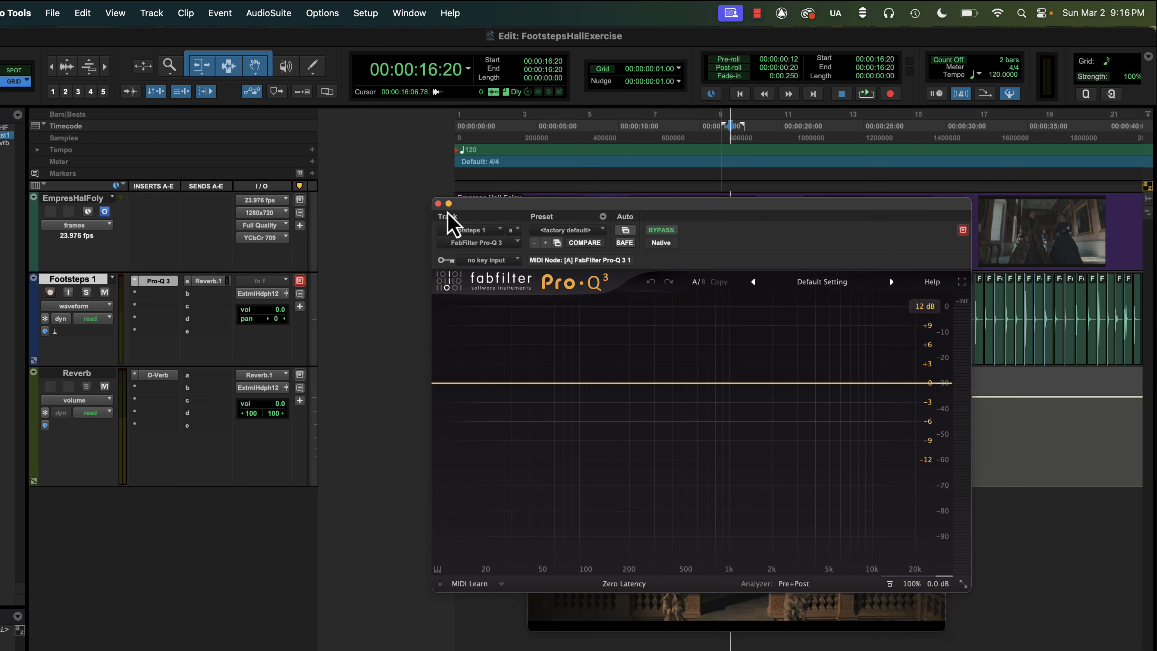
pyautogui.click(439, 203)
# - Display the Automation window to review which parameter types are write-enabled
pyautogui.click(409, 12)
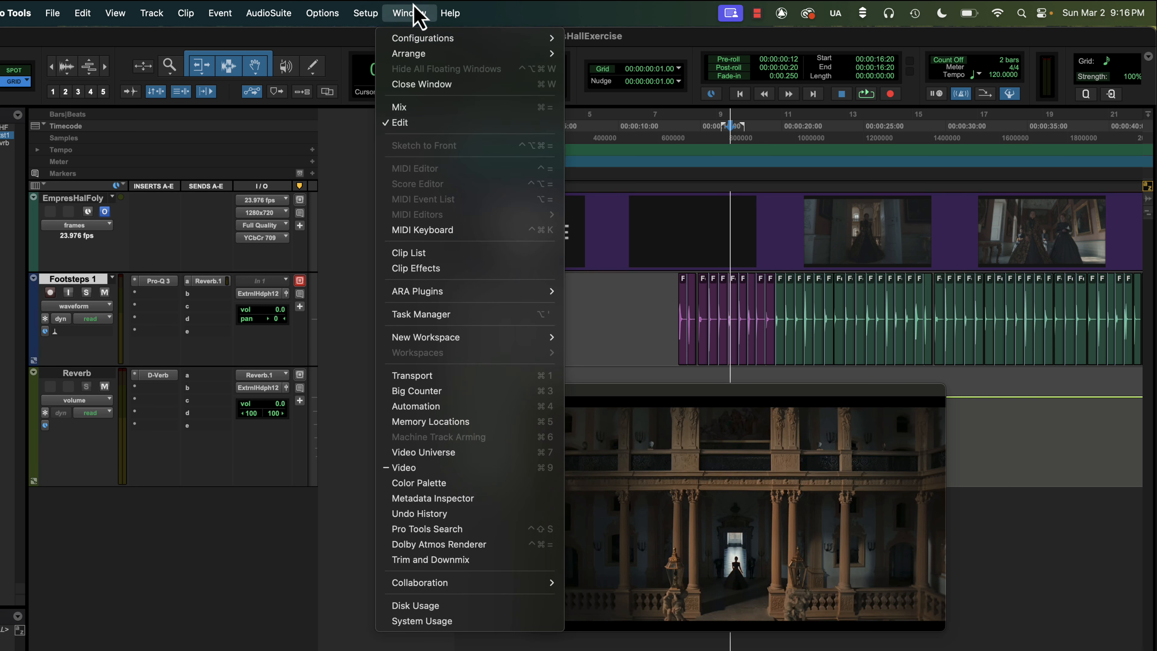
pyautogui.click(456, 406)
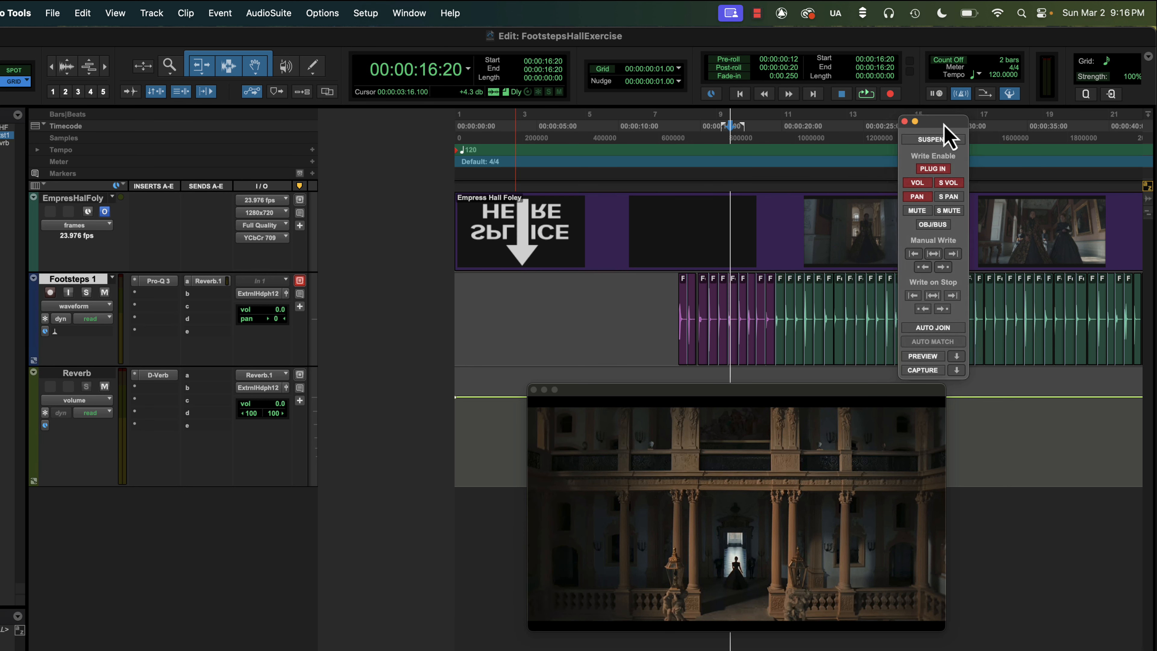
pyautogui.moveTo(938, 124); pyautogui.dragTo(905, 120)
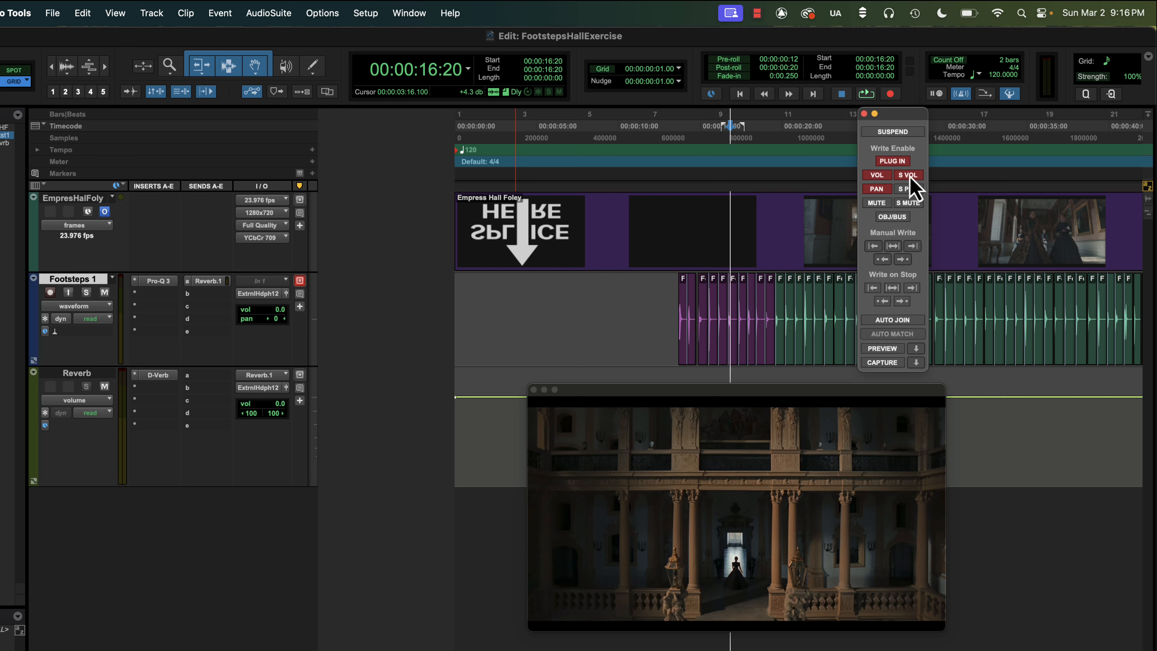
# - Inspect the Footsteps 1 send to Reverb, close its window and turn on automation Preview mode
pyautogui.click(207, 280)
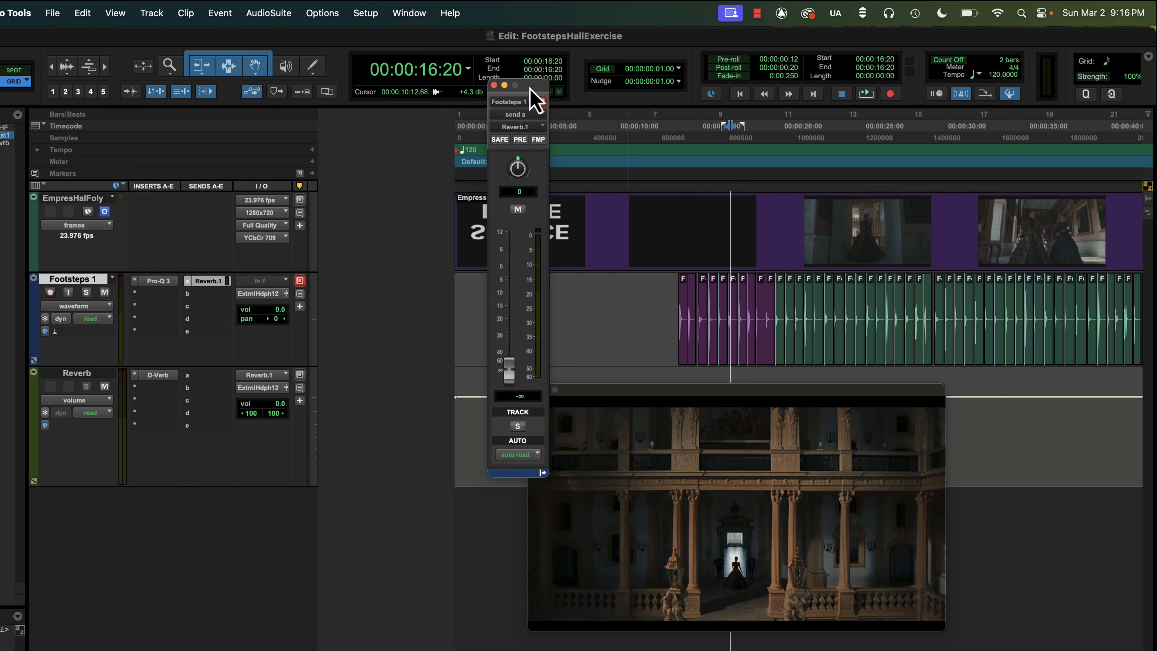
pyautogui.moveTo(531, 98); pyautogui.dragTo(563, 78)
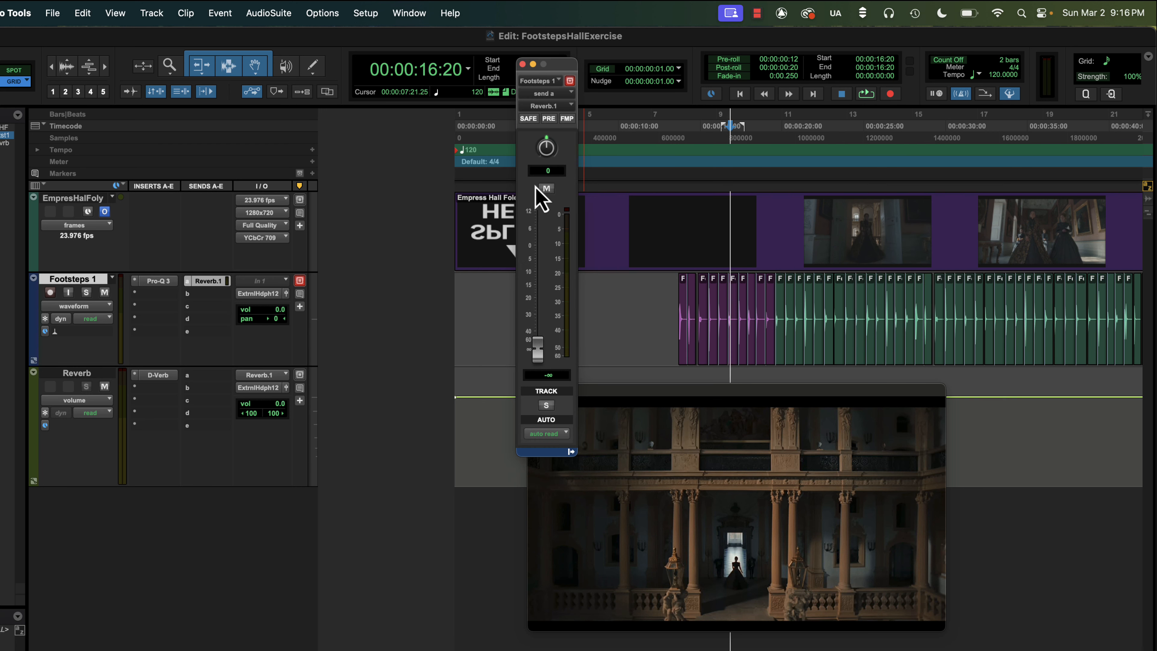
pyautogui.click(522, 64)
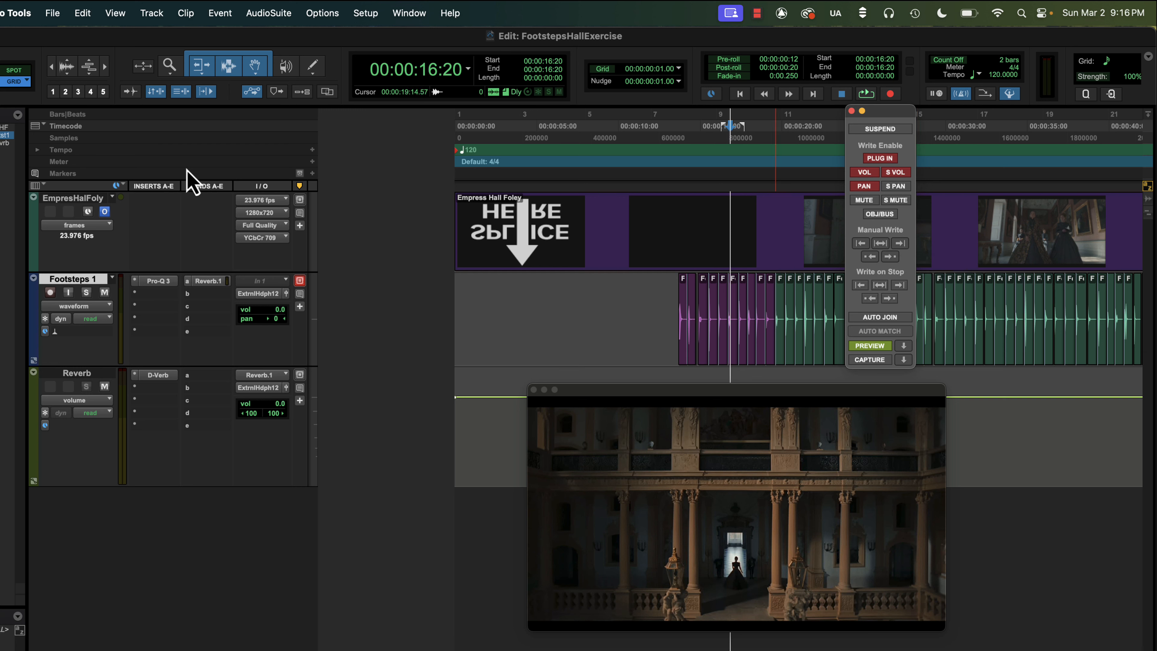
# - Set the automation mode of the Footsteps 1 and Reverb tracks to touch
pyautogui.click(94, 318)
pyautogui.click(95, 331)
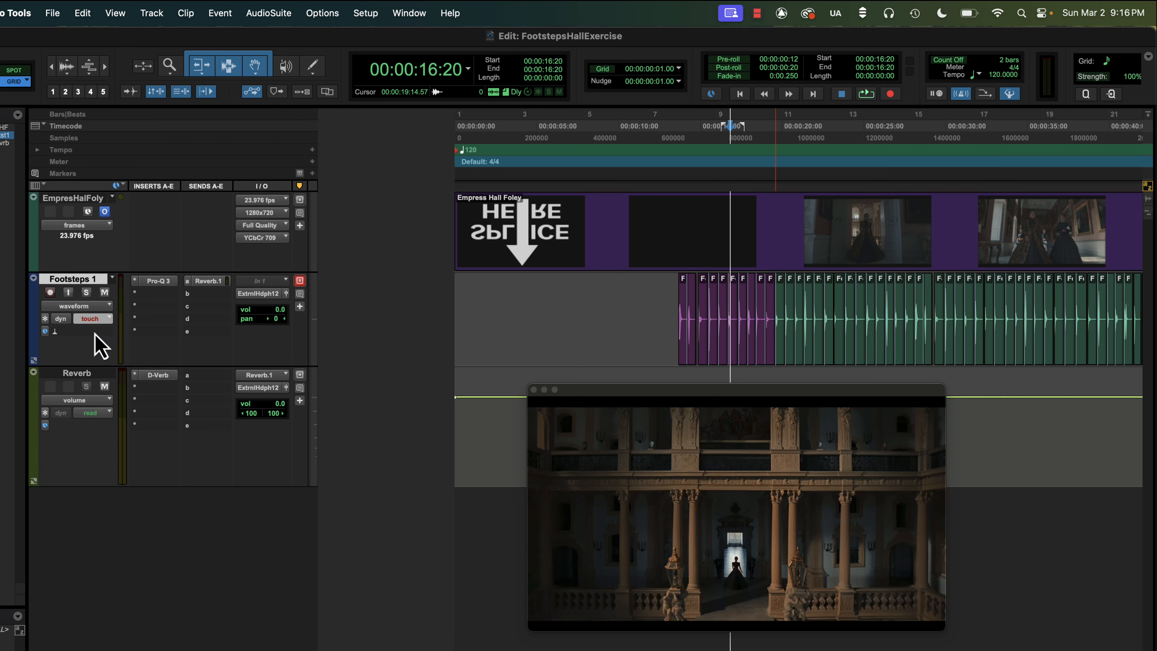
pyautogui.click(91, 412)
pyautogui.click(93, 427)
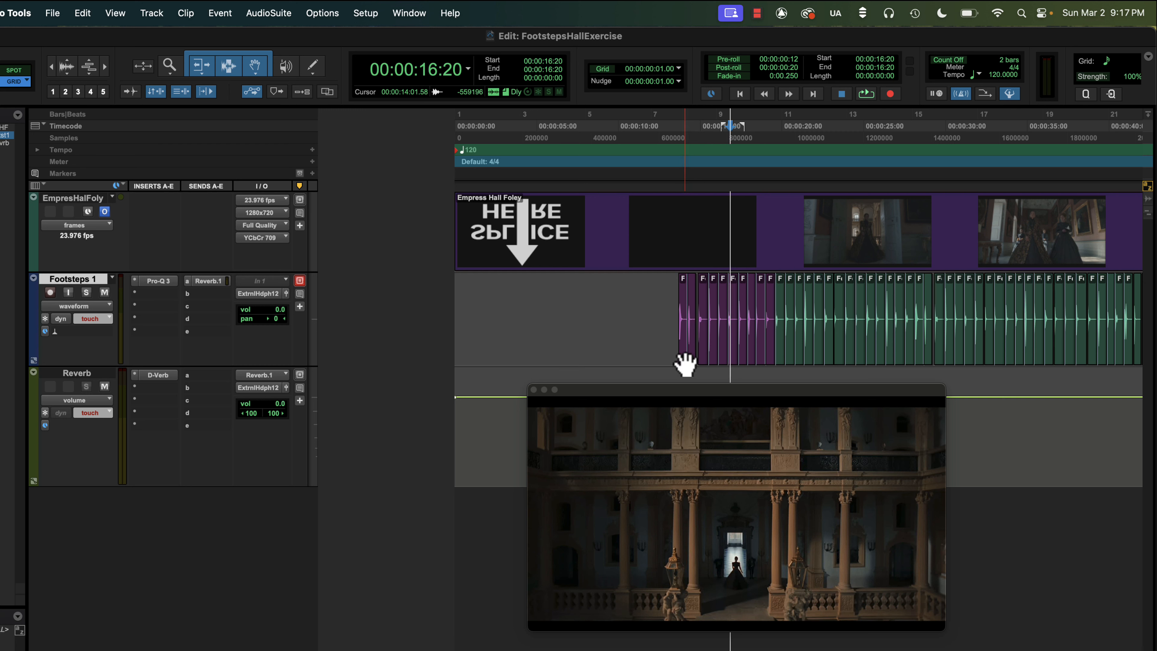
# - Select the purple group of footstep clips on Footsteps 1, from 00:00:13:16 to 00:00:19:15, and play it in a loop
pyautogui.moveTo(685, 364); pyautogui.dragTo(767, 365)
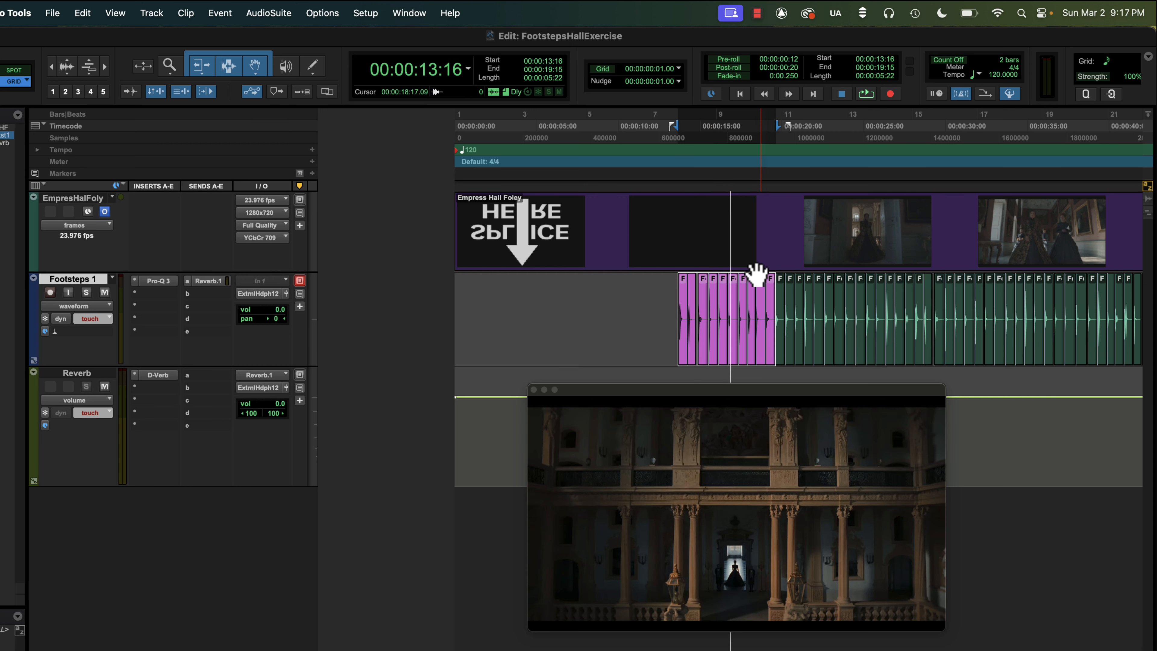
pyautogui.click(712, 342)
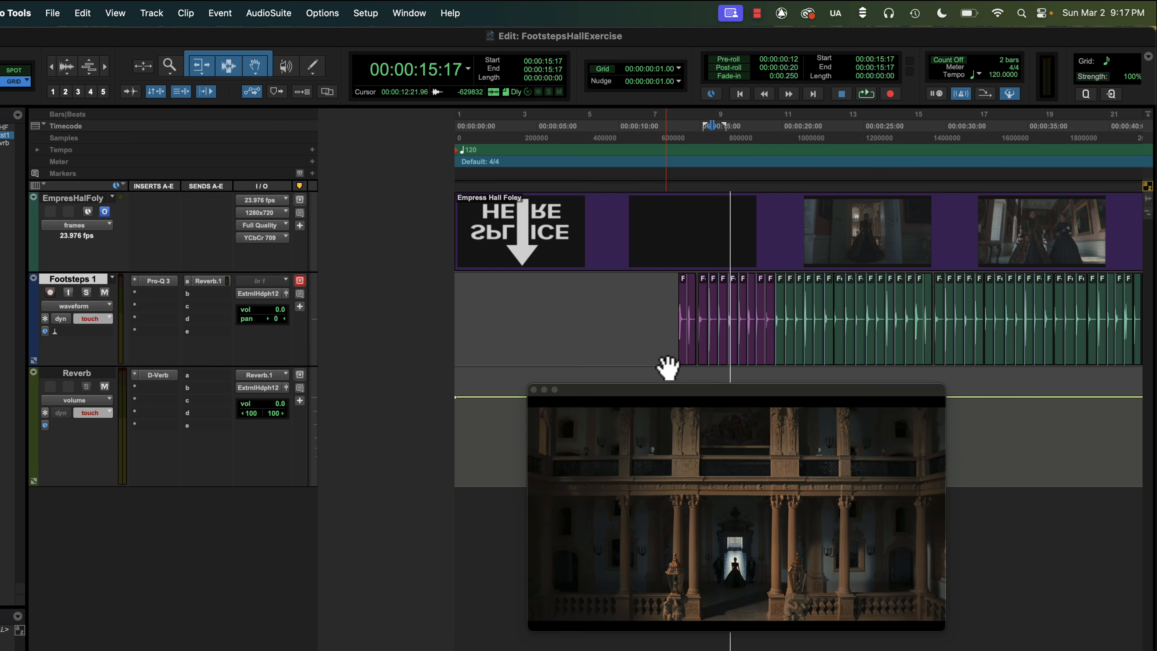
pyautogui.moveTo(683, 370); pyautogui.dragTo(756, 368)
pyautogui.press('space')
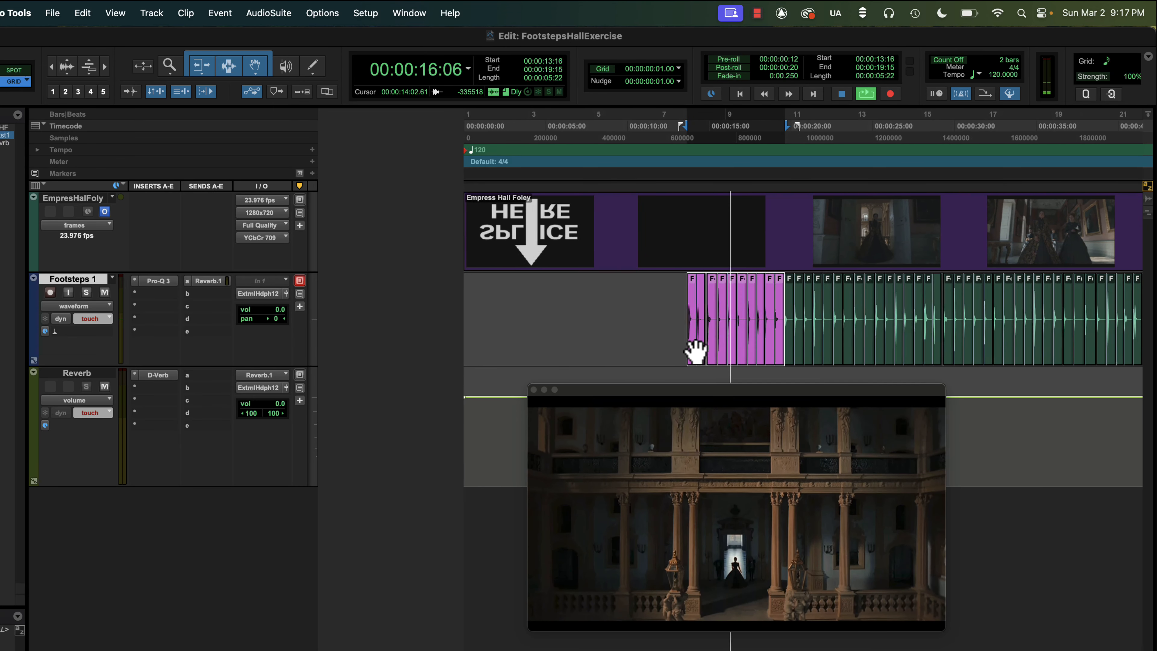
# - Check that automation Preview is on and lower the Footsteps 1 output volume to -10.7 dB
pyautogui.press('super+4')
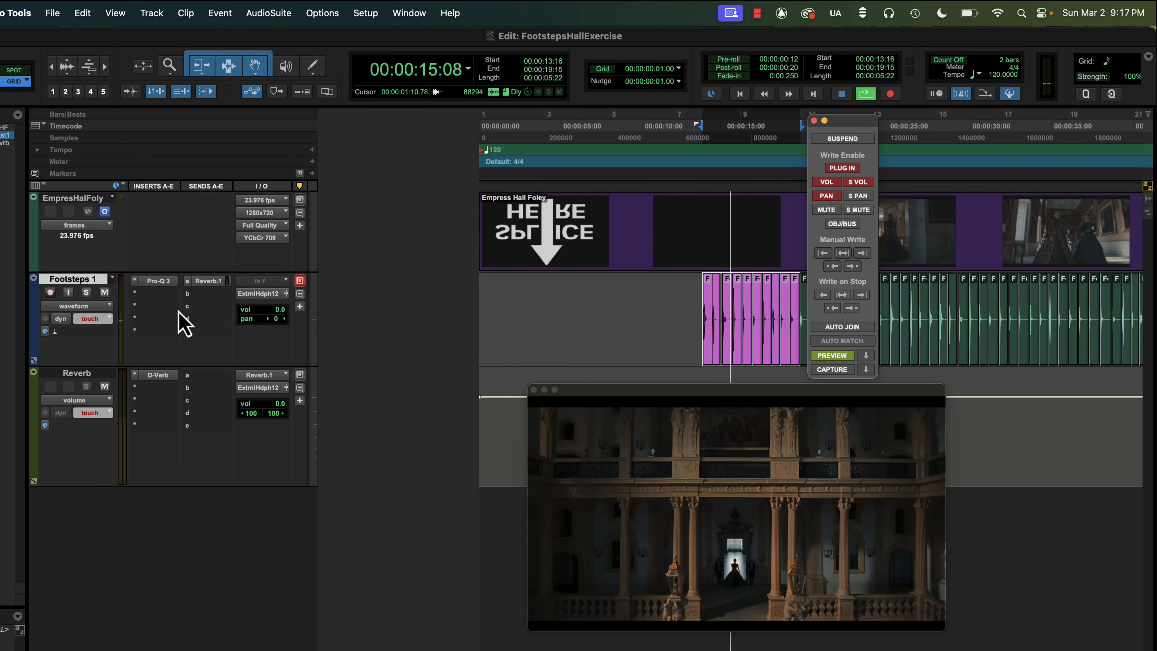
pyautogui.click(299, 293)
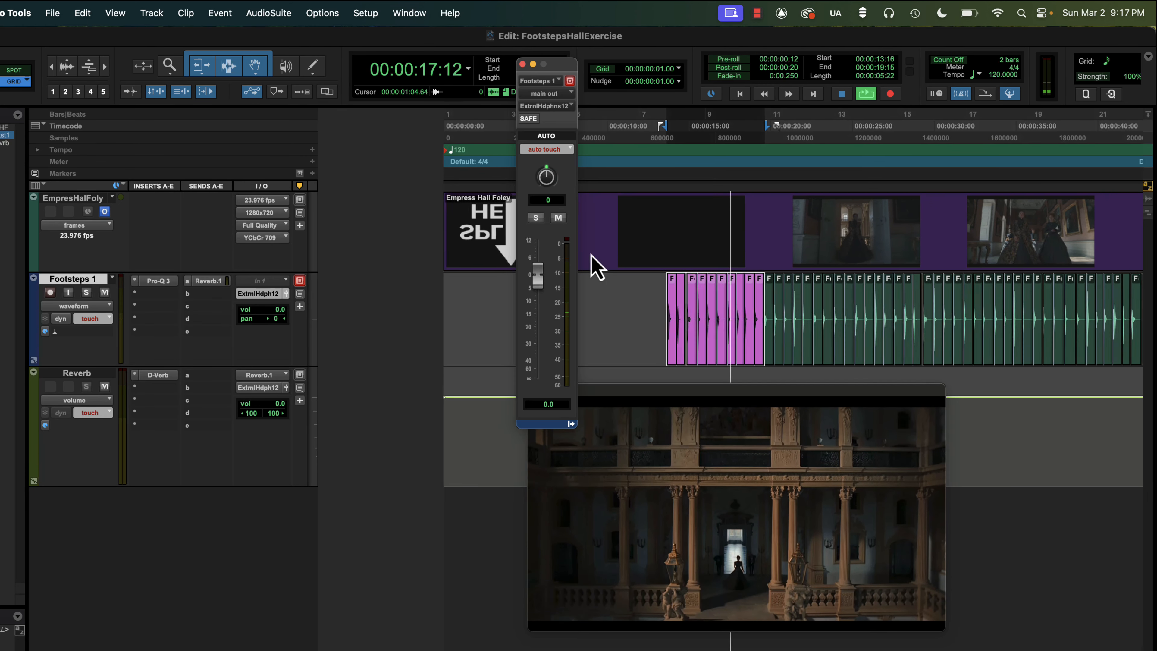
pyautogui.moveTo(544, 277); pyautogui.dragTo(543, 306)
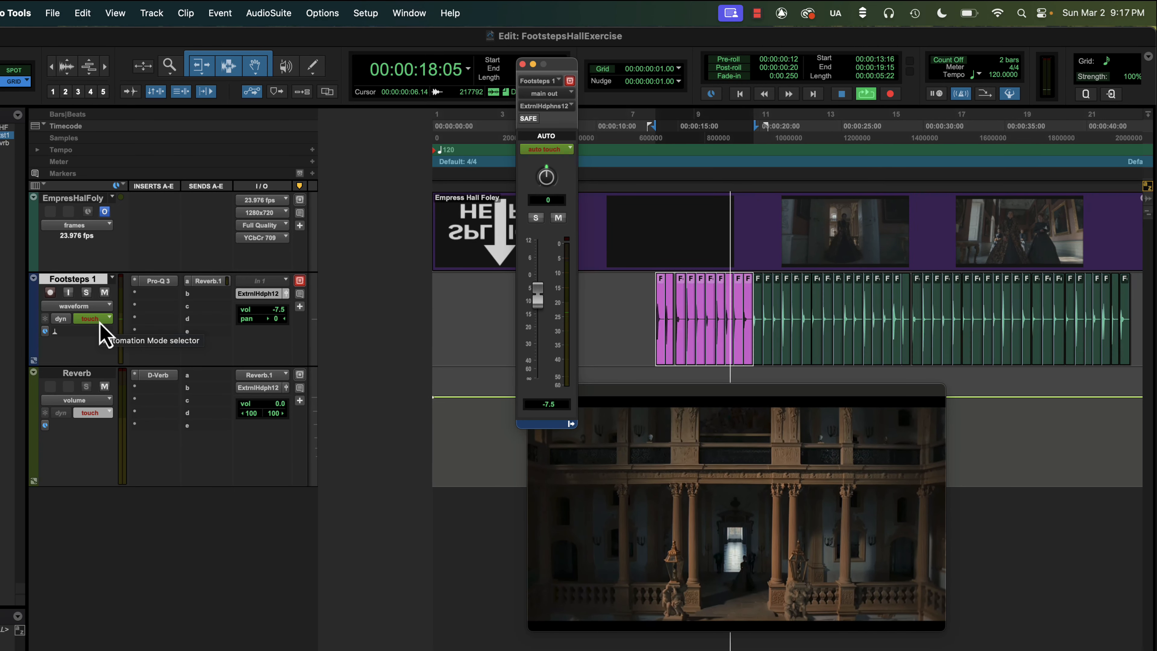
pyautogui.moveTo(537, 296); pyautogui.dragTo(537, 298)
pyautogui.press('super+4')
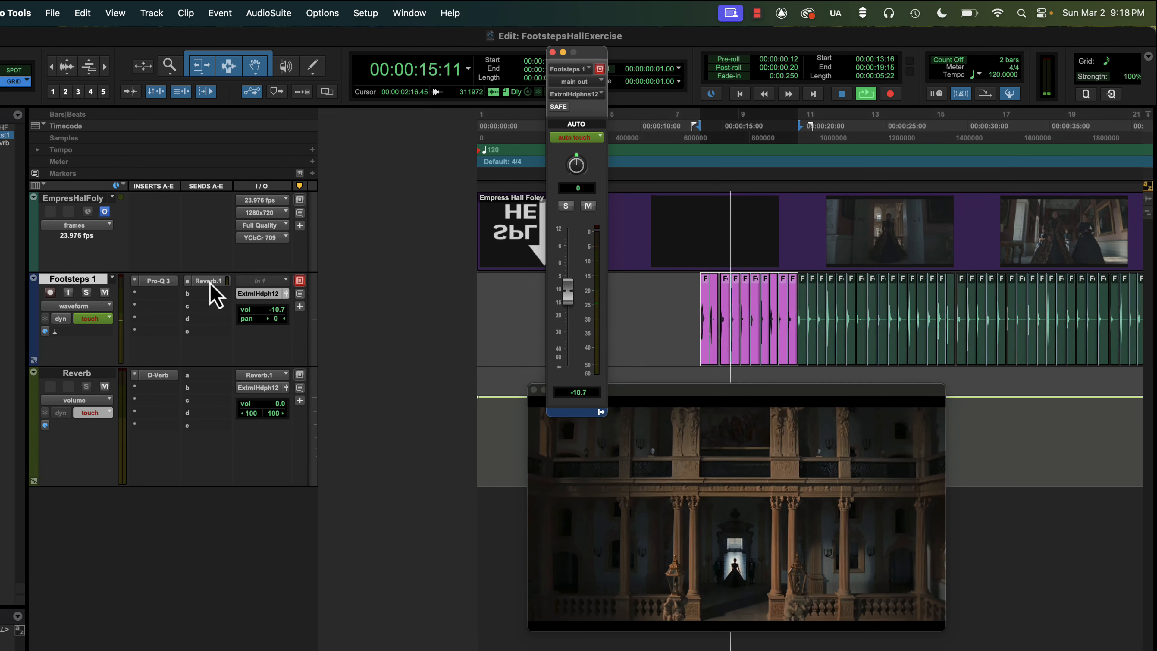
# - Set the Footsteps 1 send level to Reverb to -5.4 dB, keeping its window beside the output fader
pyautogui.moveTo(15, 34); pyautogui.dragTo(665, 46)
pyautogui.moveTo(640, 336); pyautogui.dragTo(641, 247)
# - Switch the D-Verb on the Reverb track to the Church algorithm
pyautogui.click(158, 374)
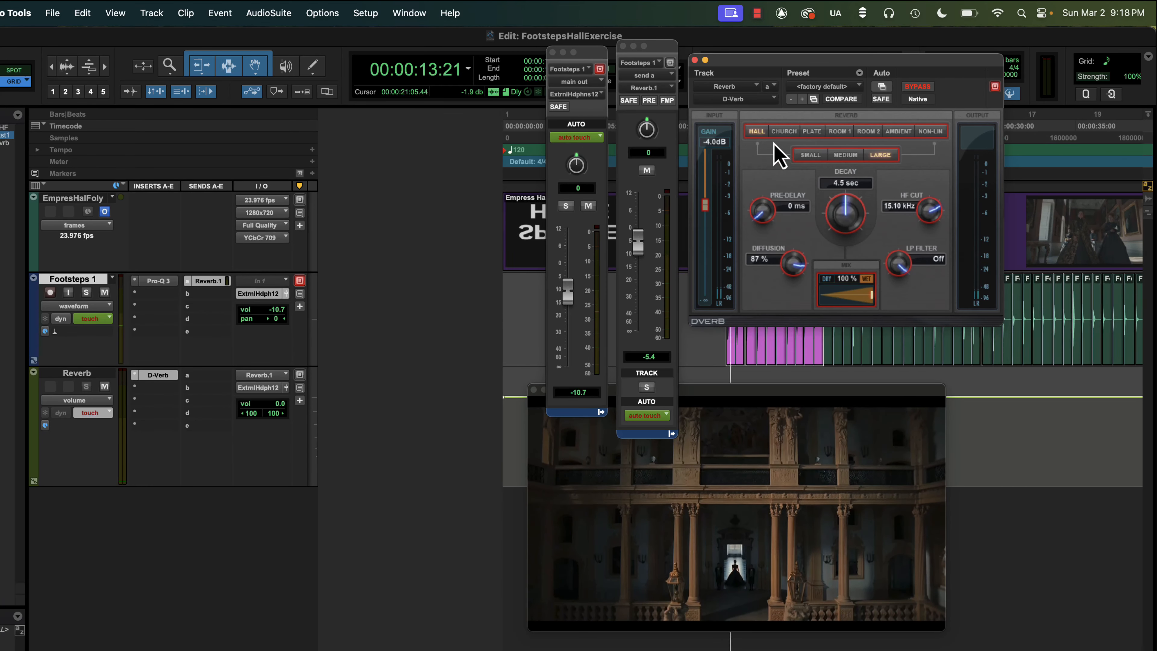
pyautogui.click(779, 133)
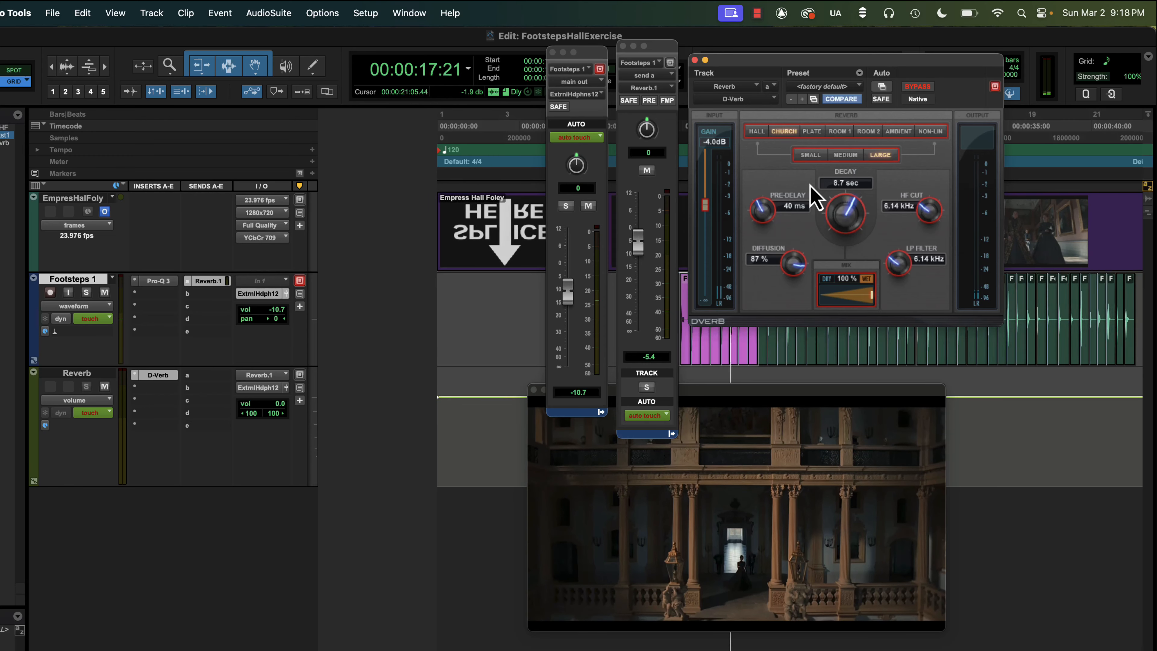
# - Switch the D-Verb to the Hall algorithm with 5.5 sec decay, 58% diffusion, 27 ms pre-delay and a 14.71 kHz HF cut
pyautogui.click(753, 131)
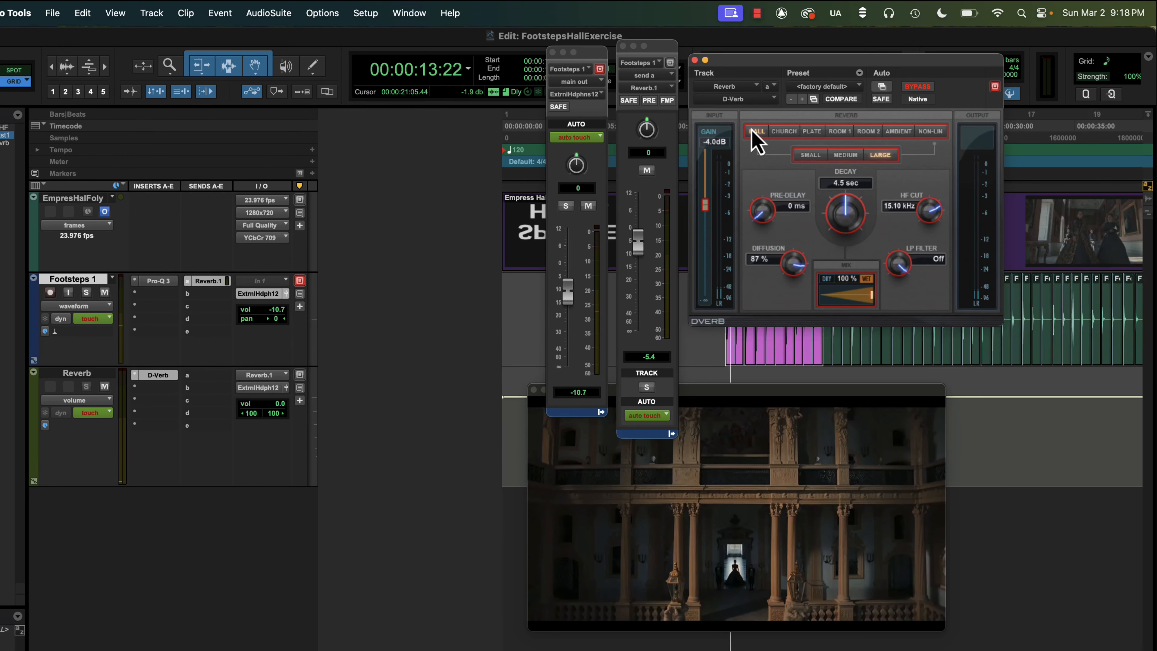
pyautogui.moveTo(844, 211); pyautogui.dragTo(847, 206)
pyautogui.moveTo(793, 255); pyautogui.dragTo(780, 262)
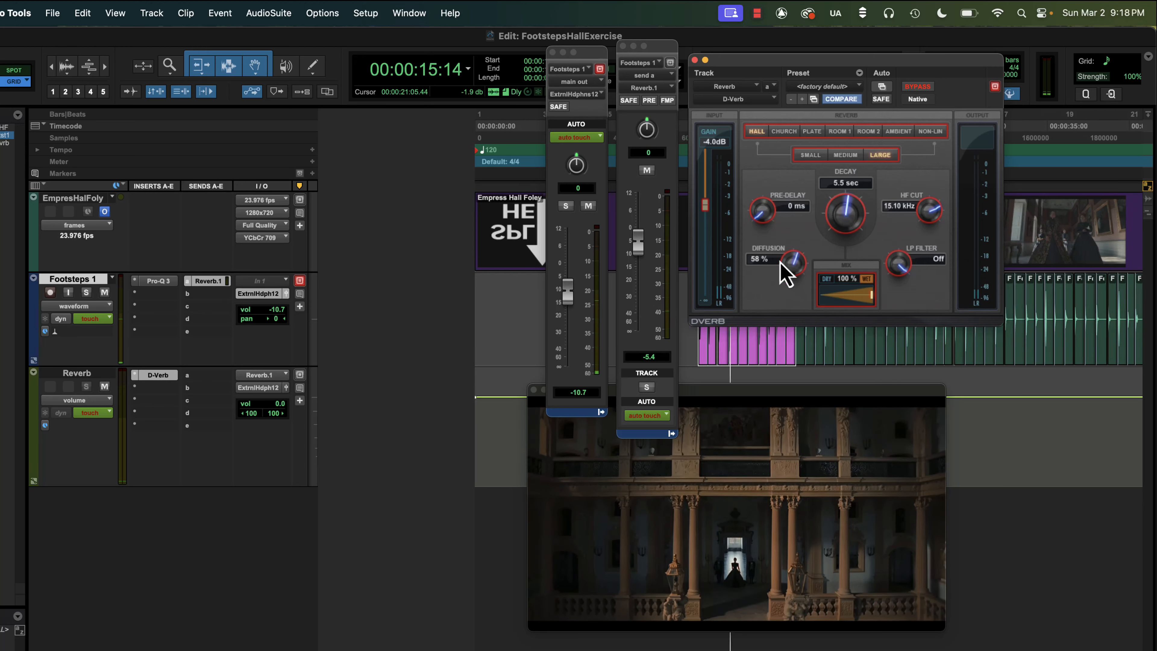
pyautogui.moveTo(762, 223); pyautogui.dragTo(767, 181)
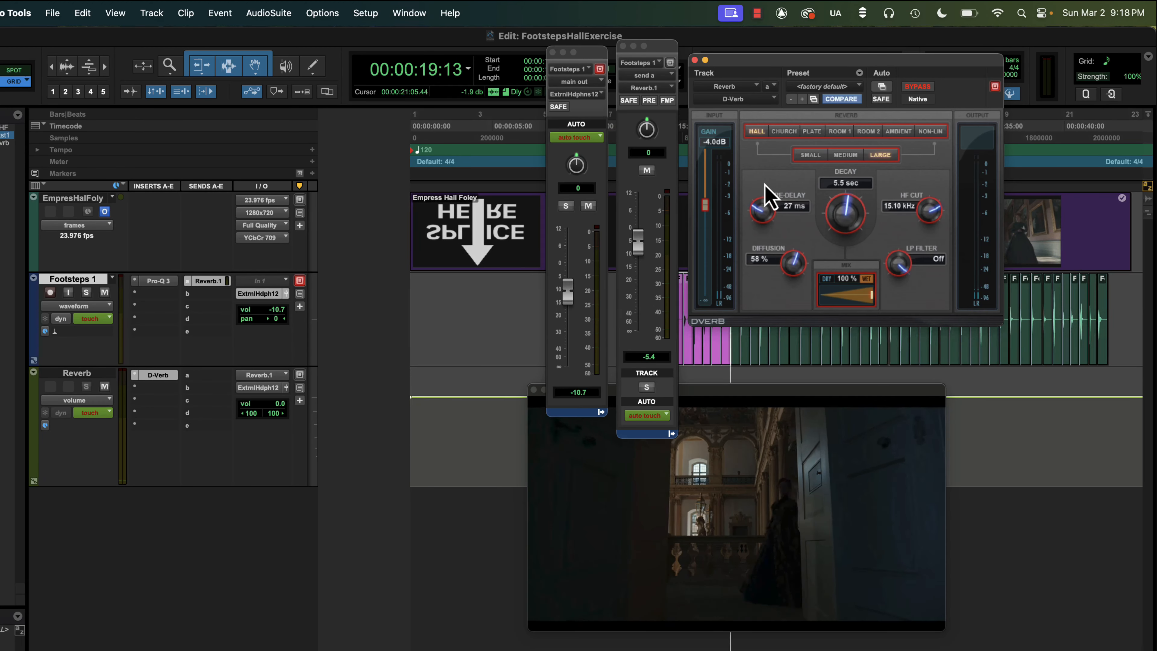
pyautogui.moveTo(920, 208); pyautogui.dragTo(917, 206)
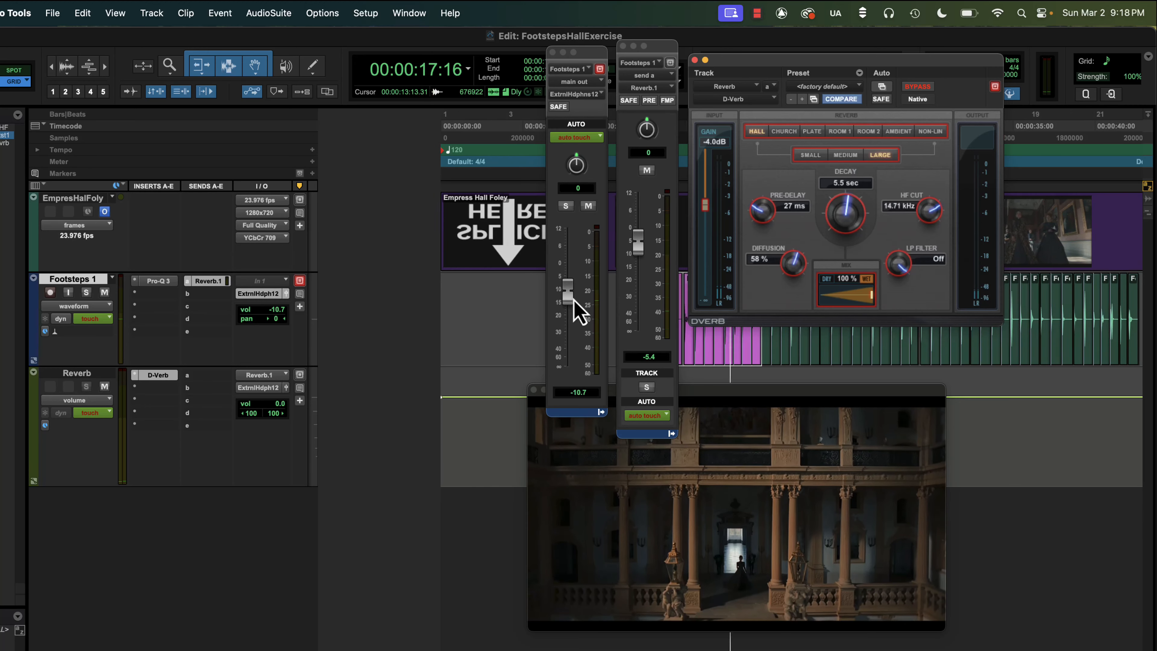
# - Lower the Footsteps 1 output volume to -22.6 dB and raise its send to Reverb to +2.1 dB
pyautogui.moveTo(570, 297); pyautogui.dragTo(574, 326)
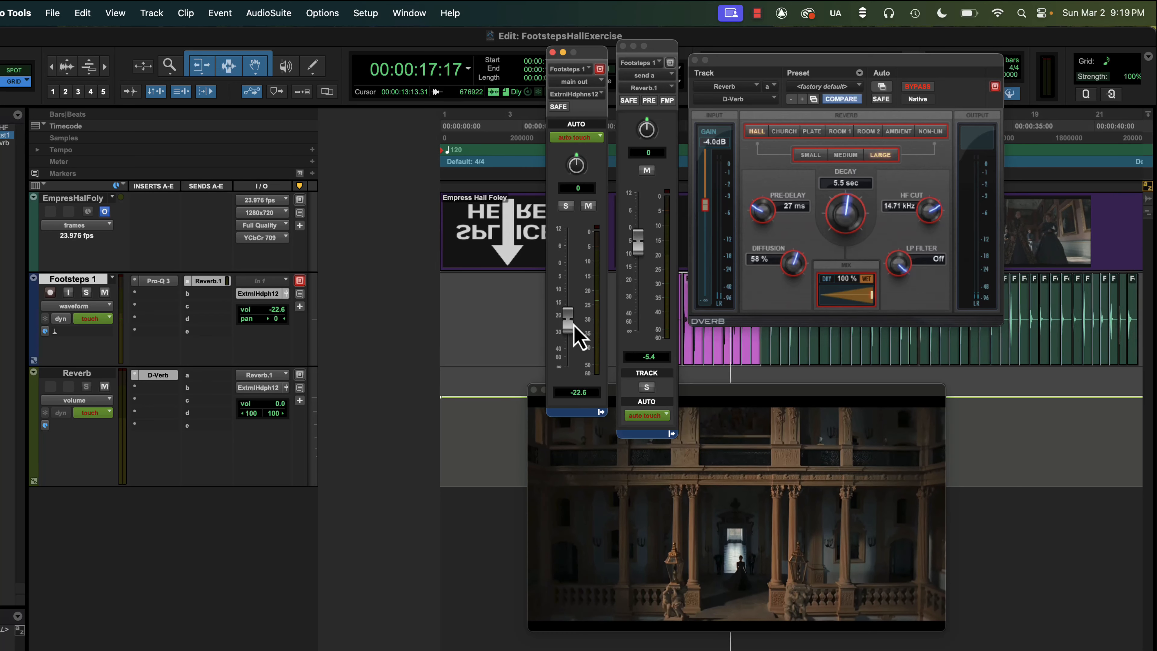
pyautogui.moveTo(637, 241); pyautogui.dragTo(637, 225)
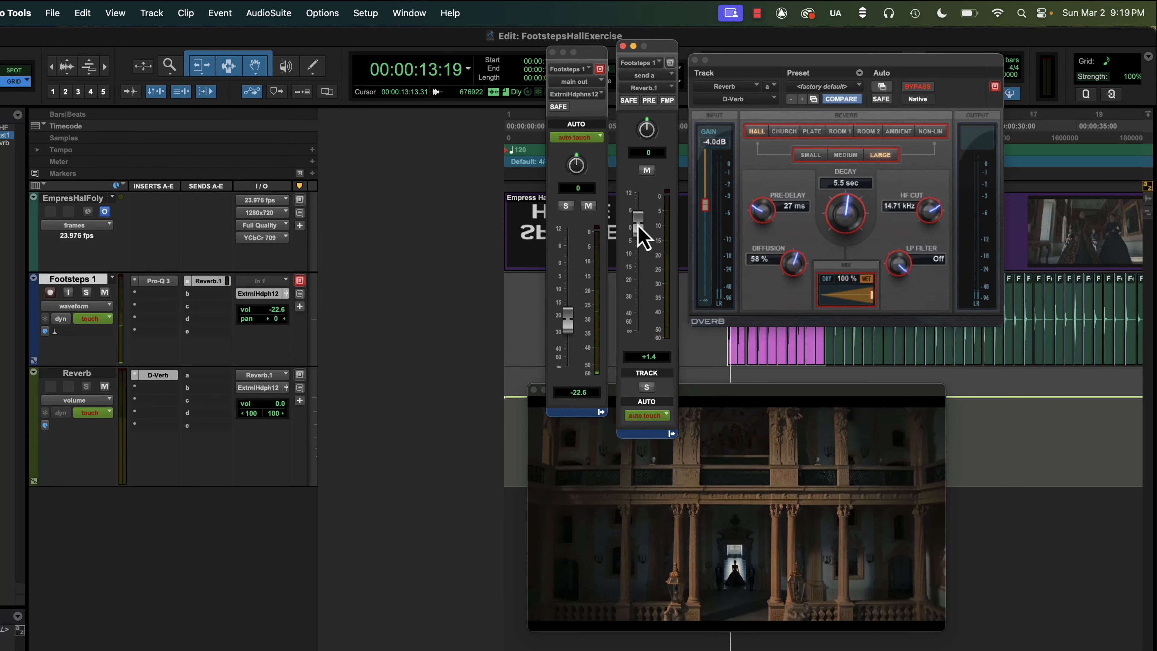
pyautogui.moveTo(638, 225); pyautogui.dragTo(638, 223)
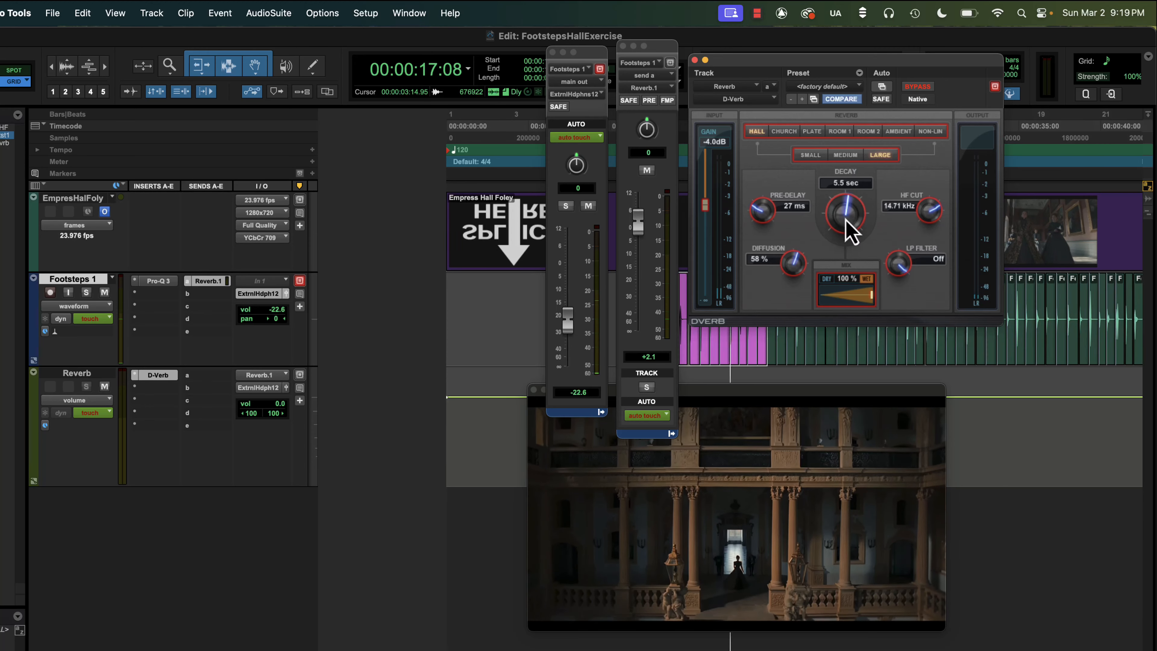
# - Open the Pro-Q 3 on Footsteps 1 and move its window clear of the video picture
pyautogui.click(157, 281)
pyautogui.moveTo(829, 70); pyautogui.dragTo(544, 4)
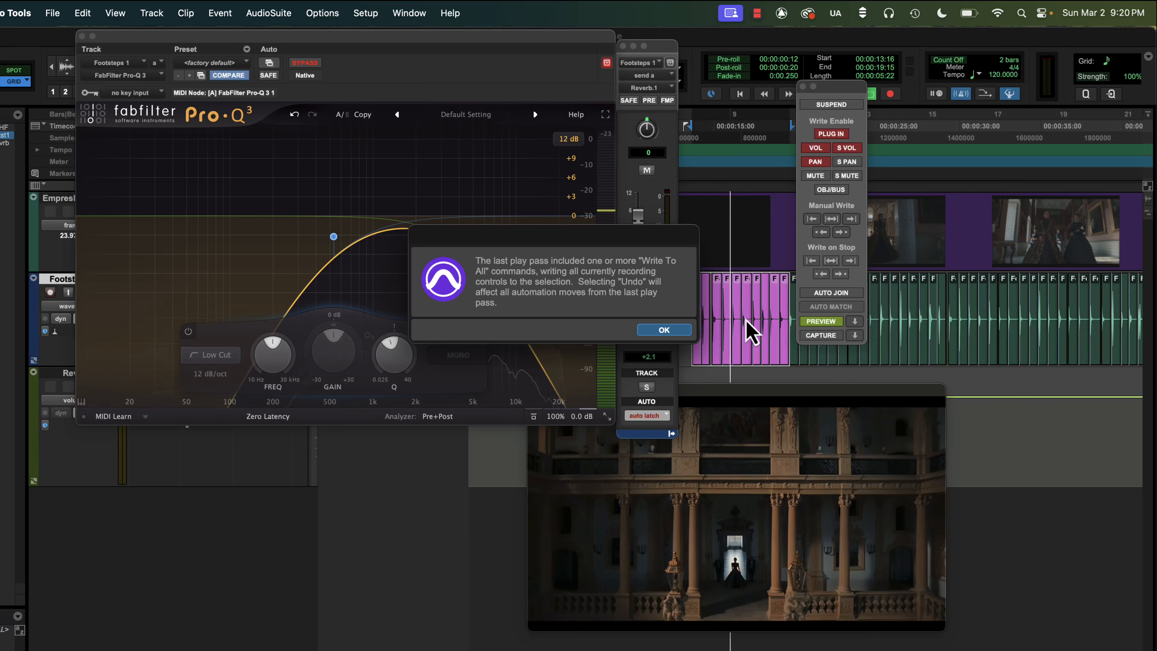
# - Move the Write To All notice aside and acknowledge it
pyautogui.moveTo(630, 248); pyautogui.dragTo(705, 231)
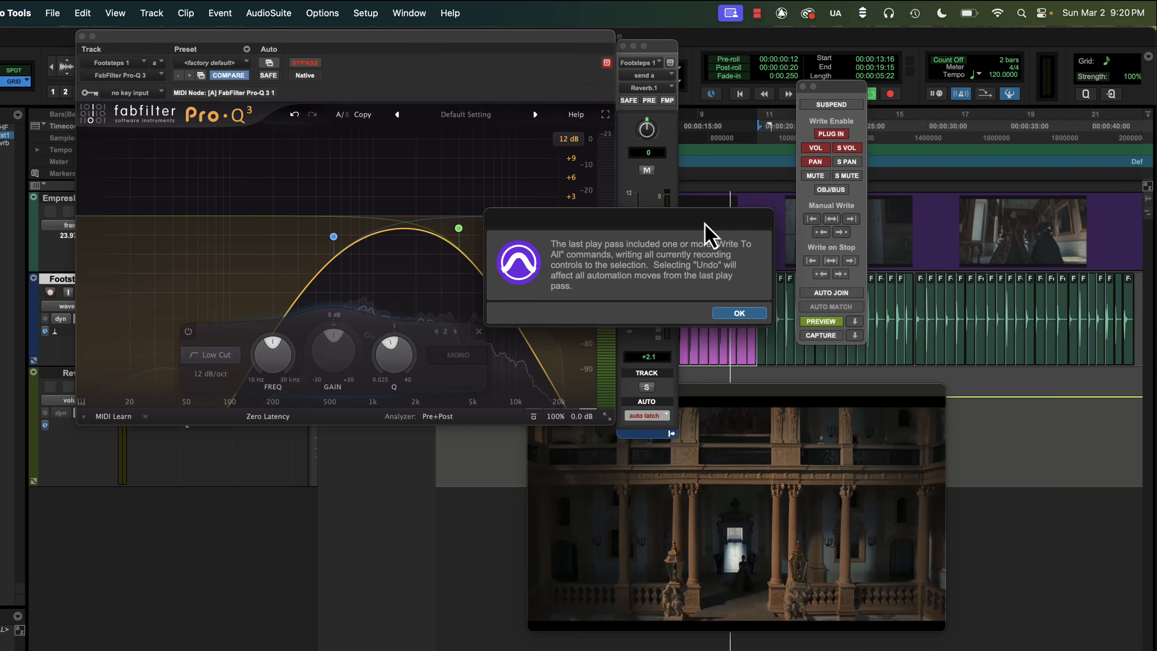
pyautogui.click(739, 313)
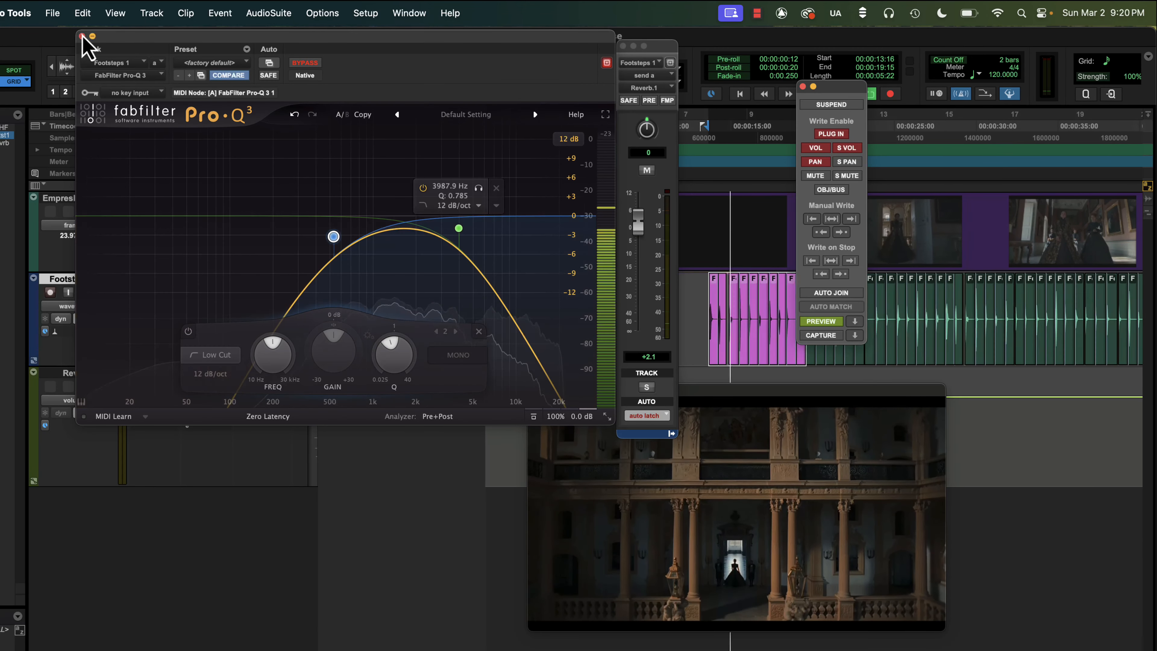